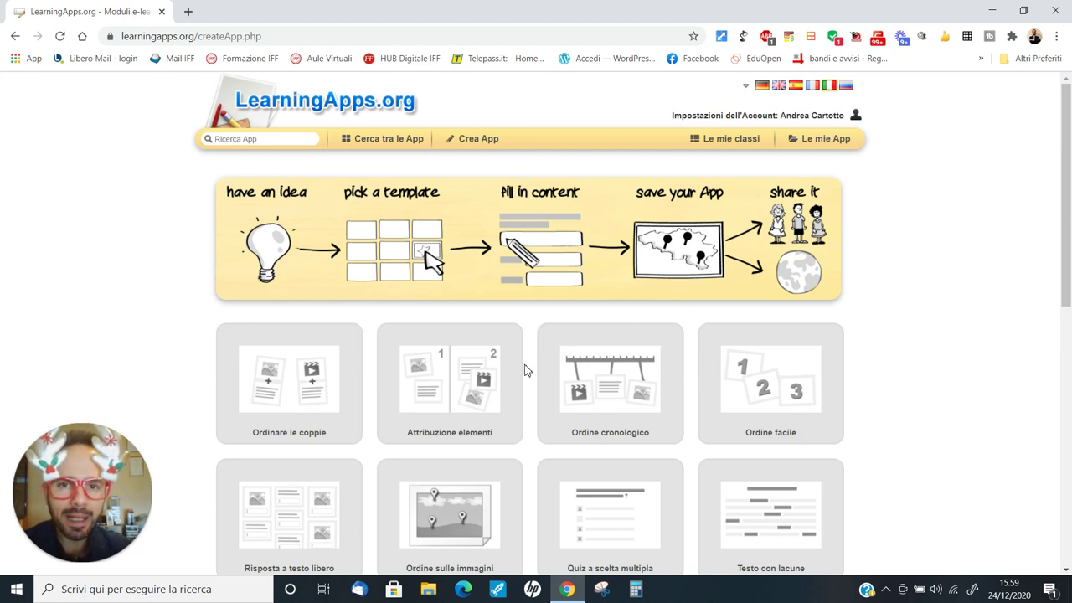
Preview the example of the "il Milionario" template and create a new app from that template.
scroll(422, 427, down, 3)
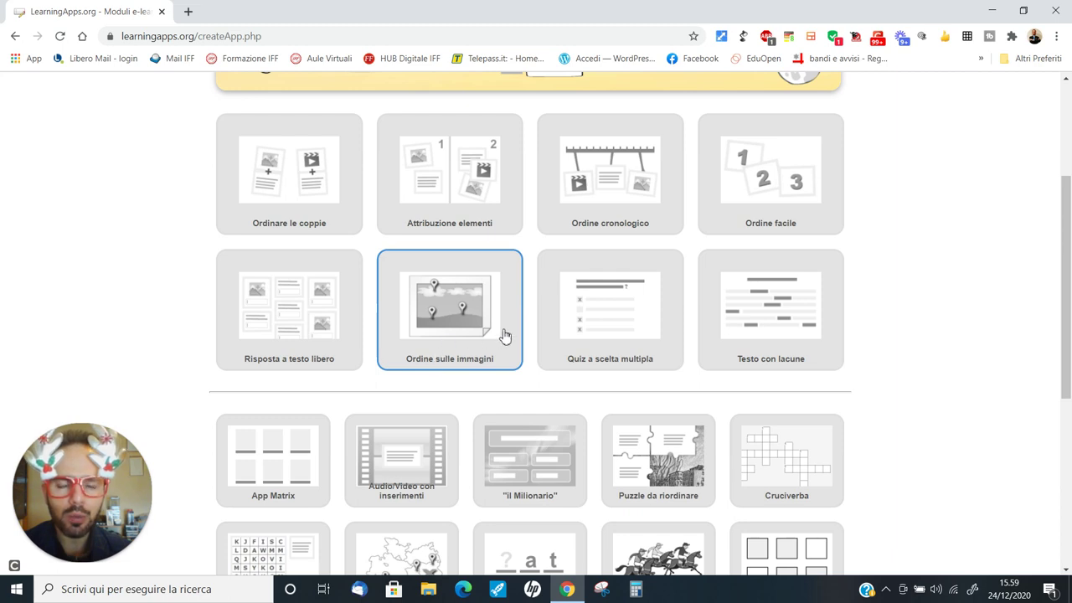
scroll(528, 338, down, 1)
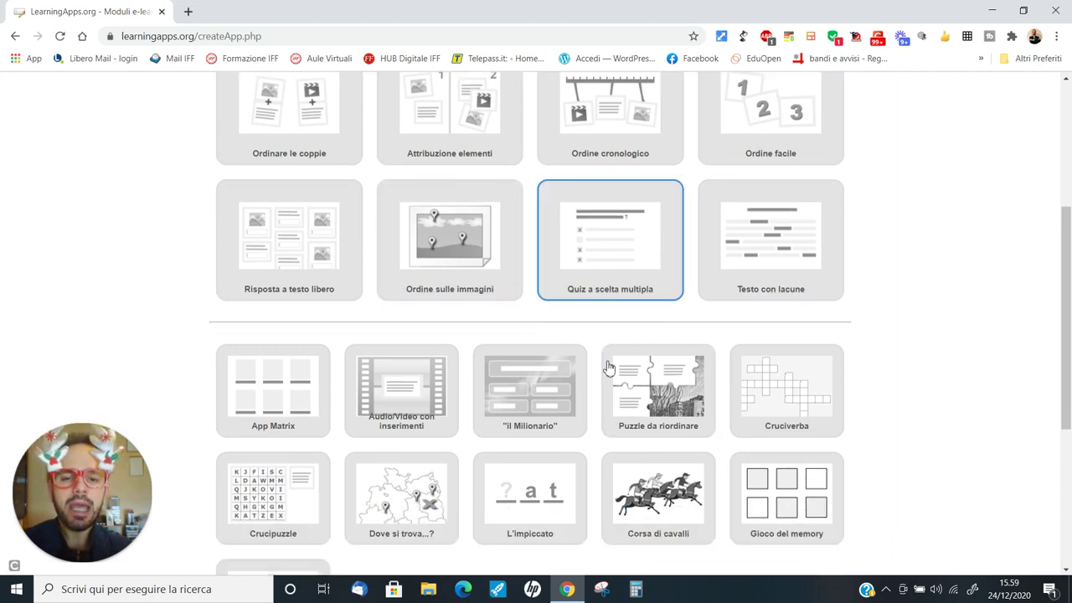
click(548, 405)
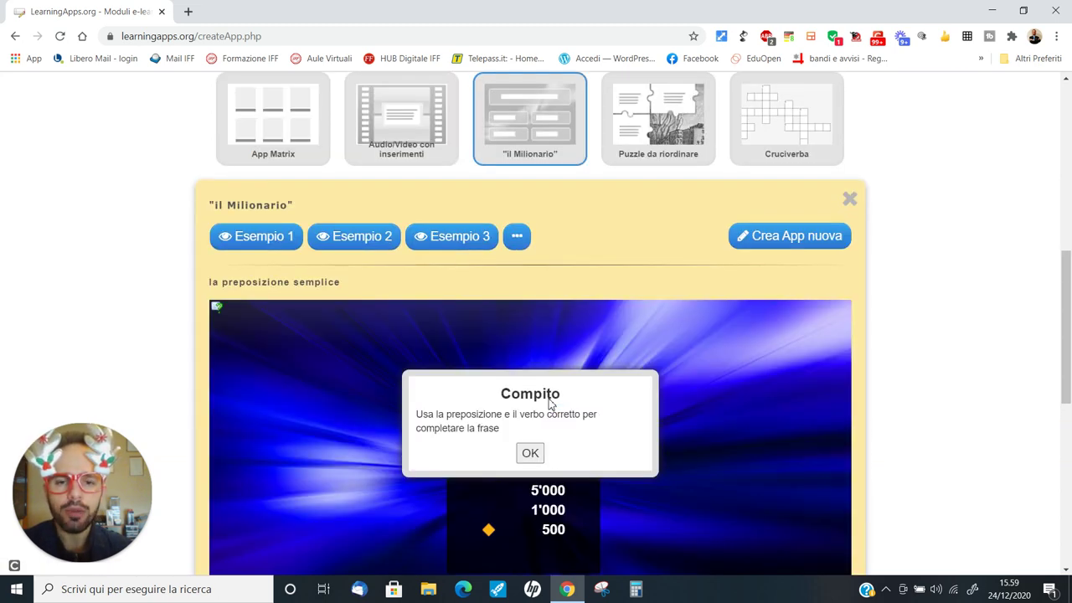
scroll(548, 405, down, 2)
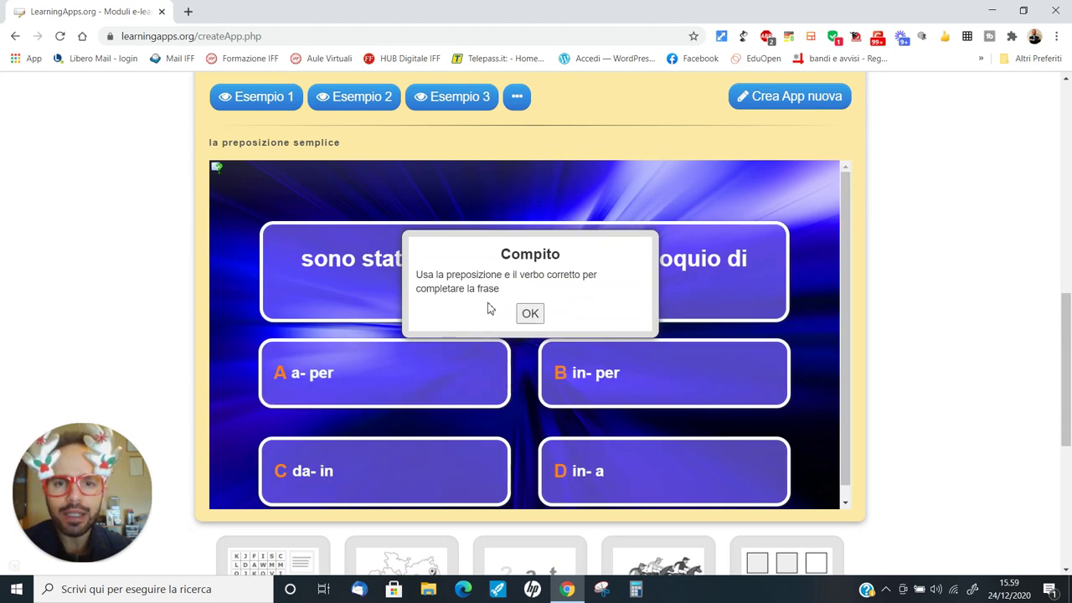
click(533, 313)
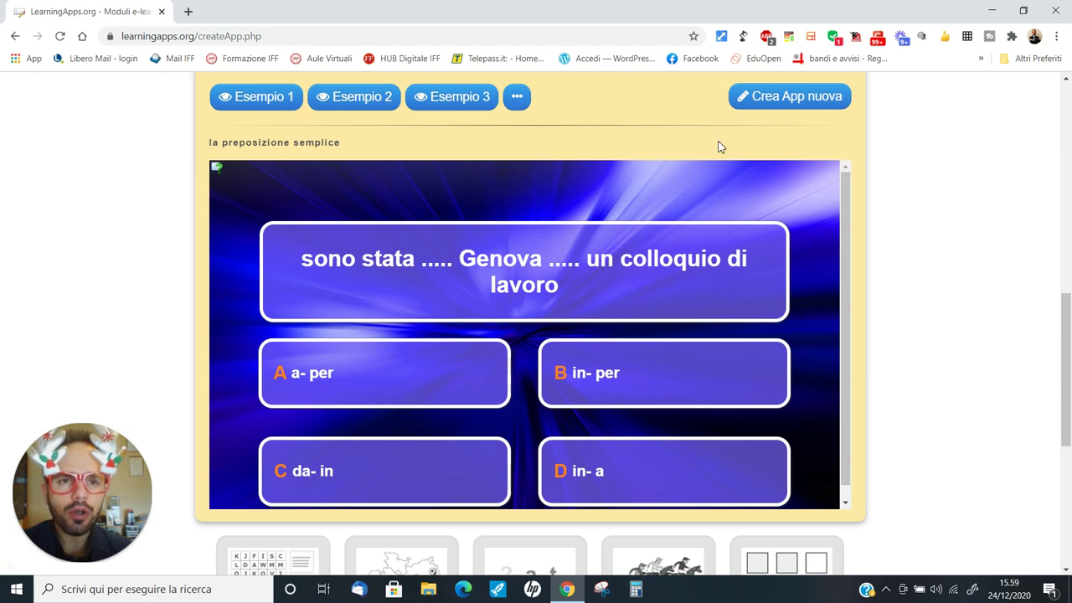
click(811, 97)
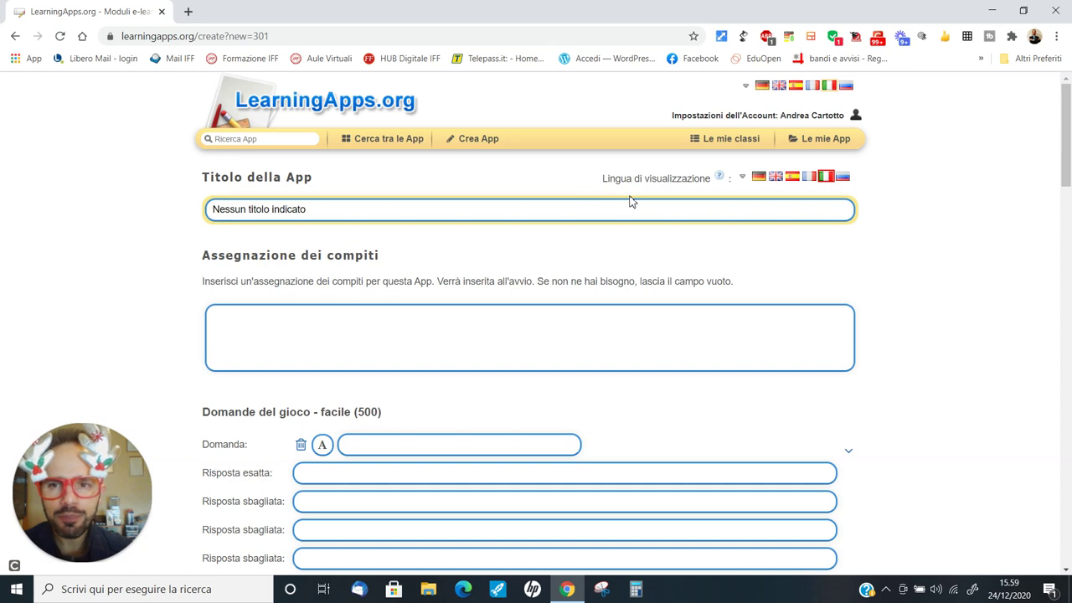
Replace the default app title with "Chi vuol esser milionario, Tecnologia Edition".
click(352, 208)
key(BackSpace)
key(BackSpace)
key(BackSpace)
key(BackSpace)
key(BackSpace)
key(BackSpace)
key(BackSpace)
key(BackSpace)
key(BackSpace)
key(BackSpace)
key(BackSpace)
key(BackSpace)
key(BackSpace)
key(BackSpace)
key(BackSpace)
key(BackSpace)
key(BackSpace)
key(BackSpace)
key(BackSpace)
key(BackSpace)
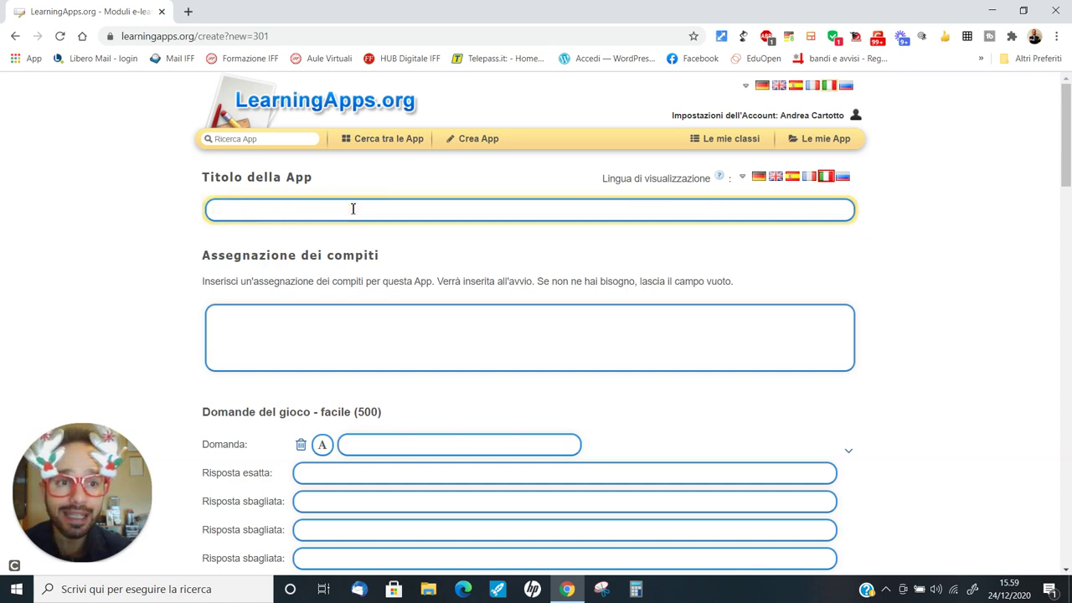
text(Chi vu)
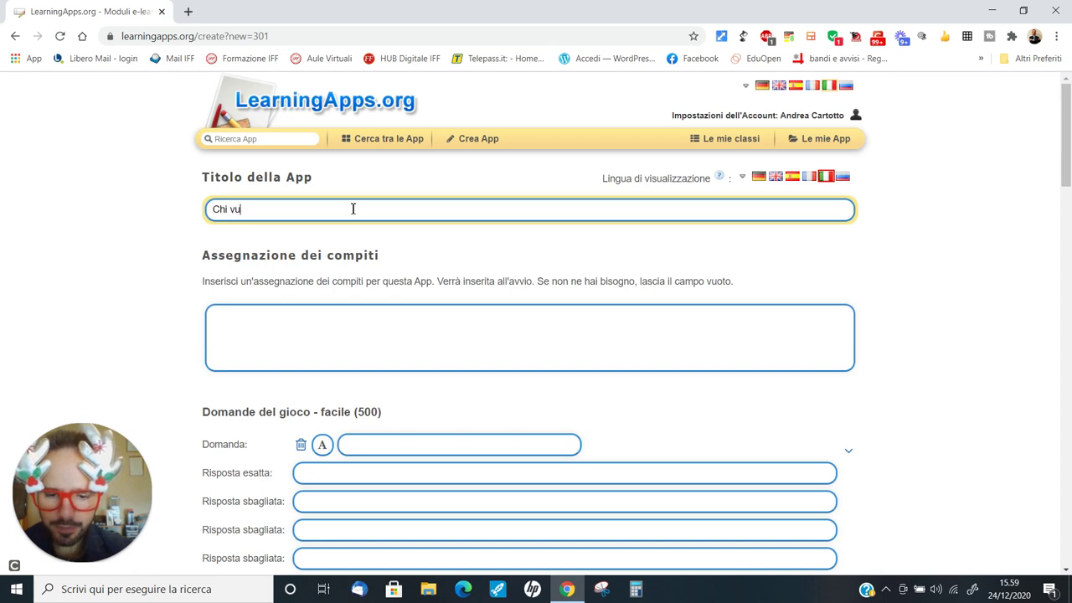
text(ol esser )
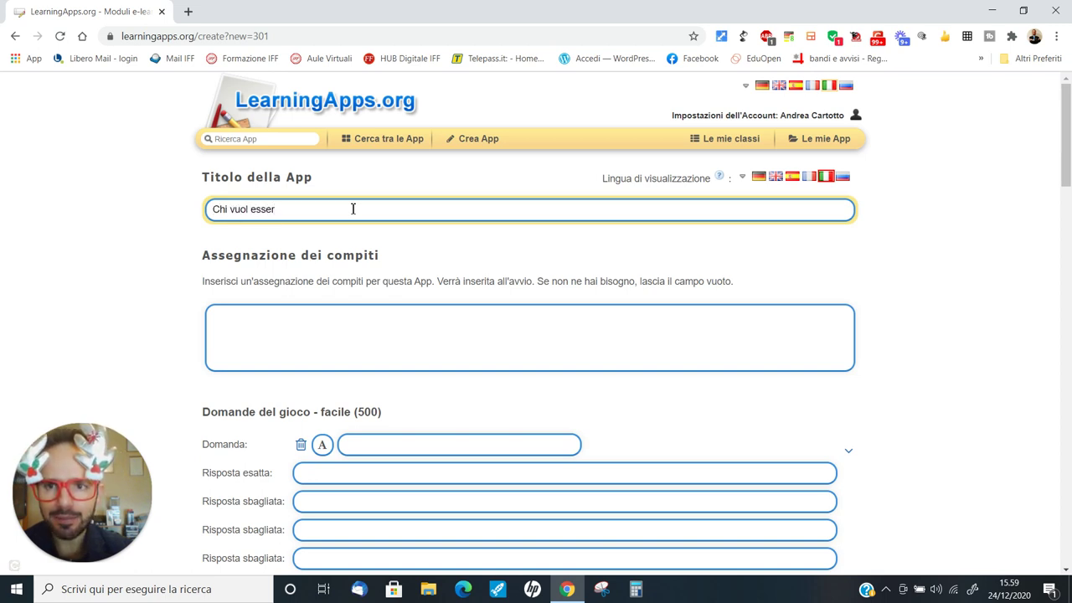
text(mill)
key(BackSpace)
key(BackSpace)
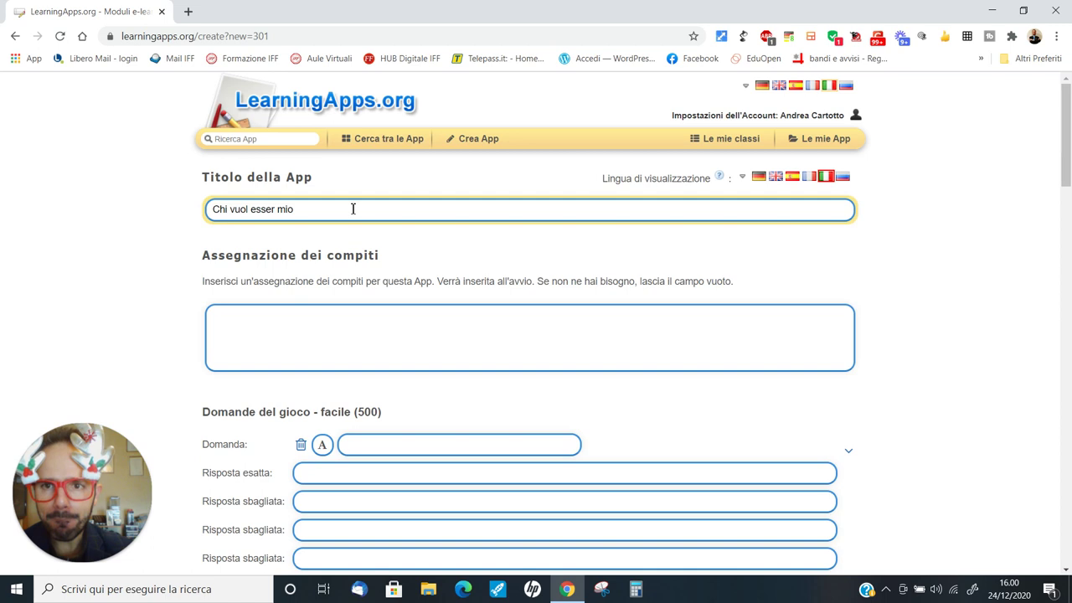
text(lionario, )
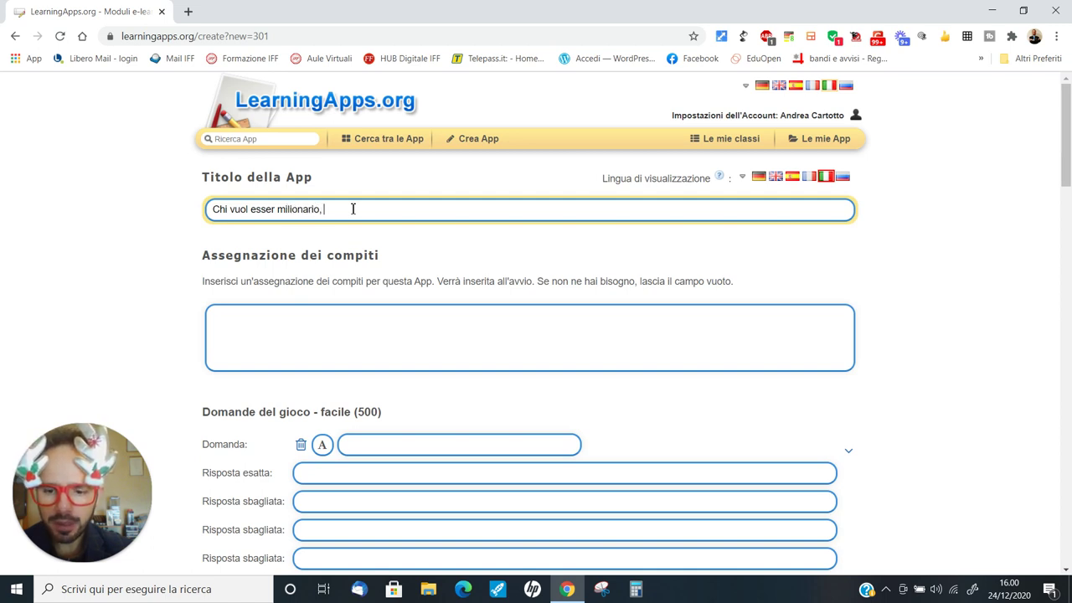
text(Tecnologia Edition)
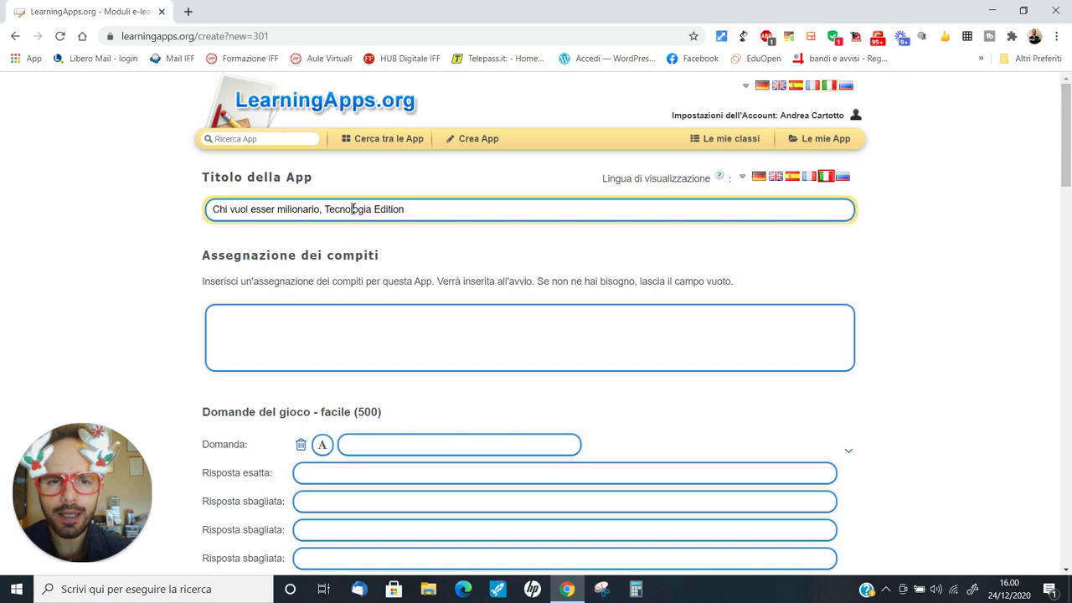
Enter the easy (500) question "Per cosa sta l'acronimo www?" with the correct answer "world wide web".
click(400, 347)
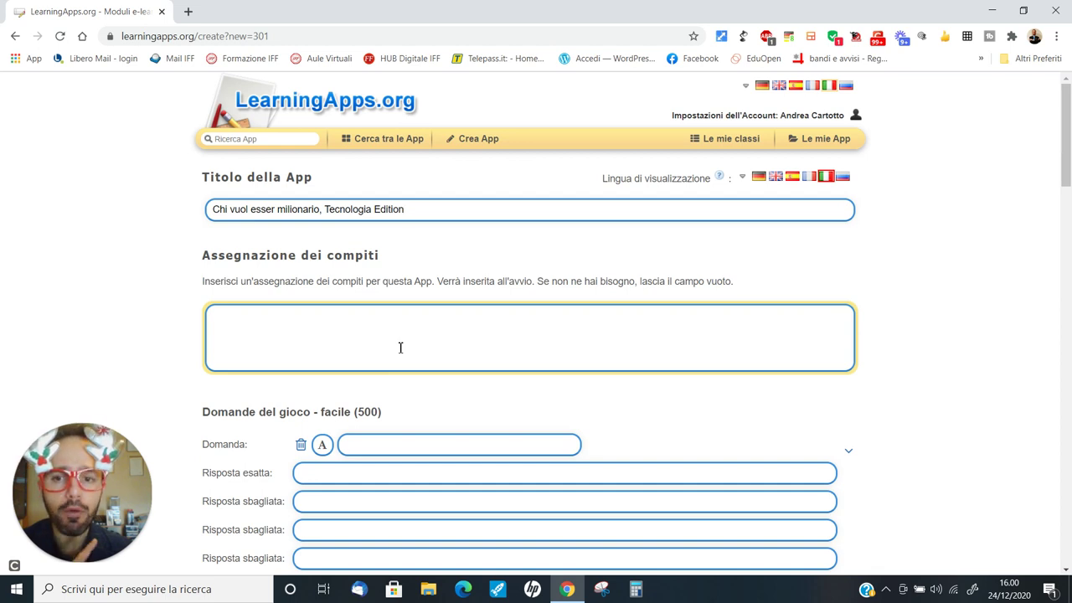
scroll(385, 348, down, 3)
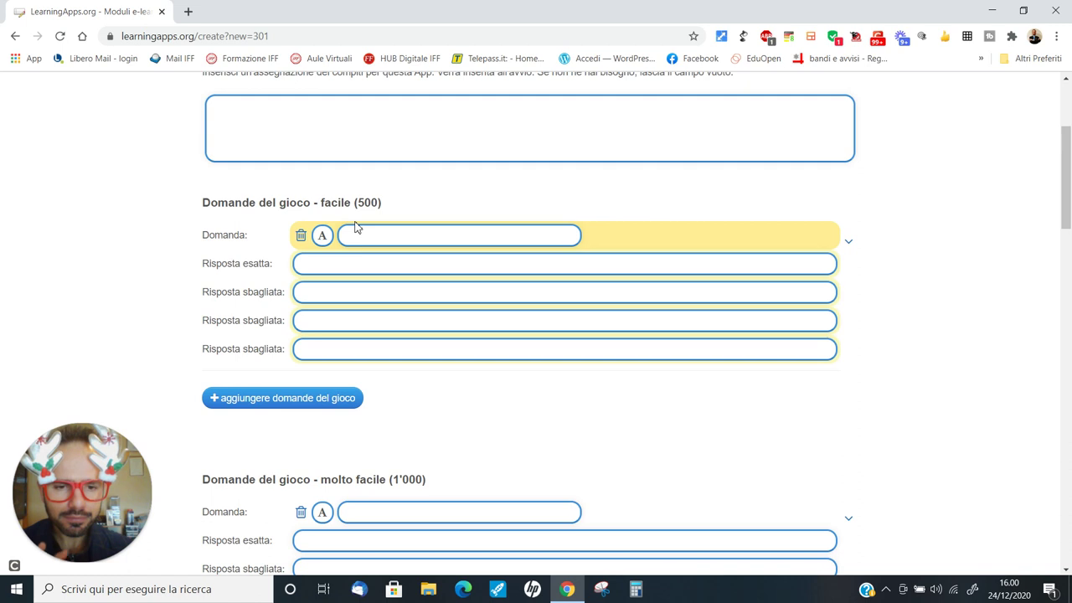
scroll(358, 229, down, 3)
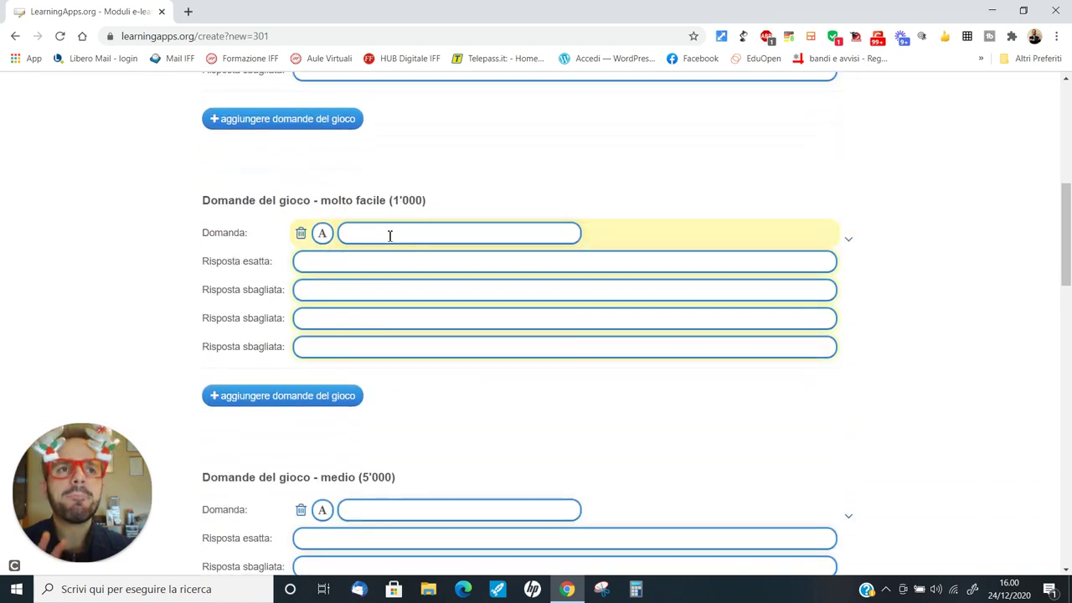
scroll(391, 235, down, 2)
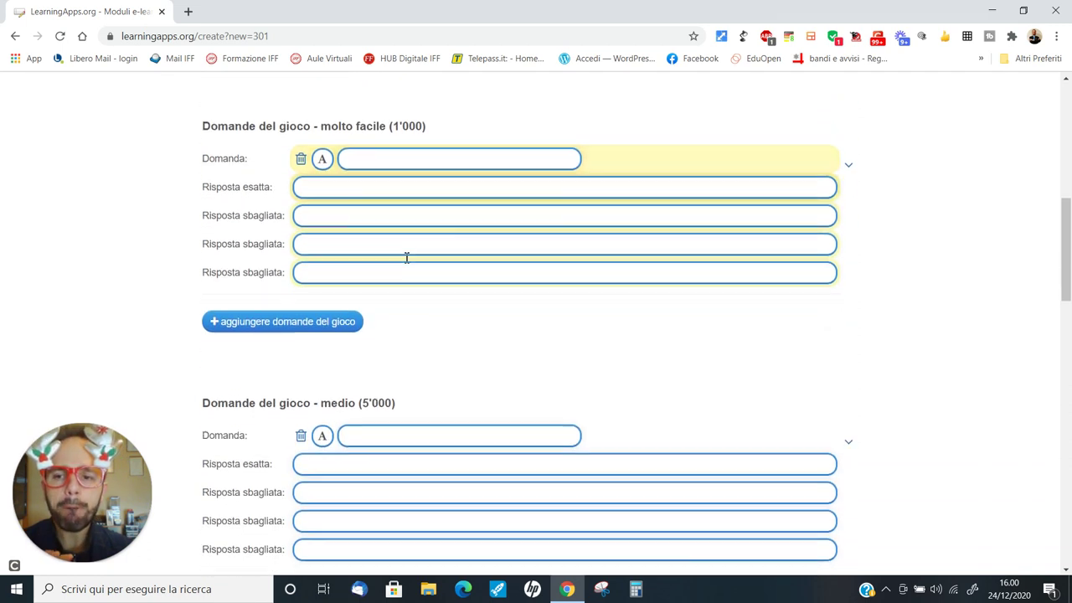
scroll(480, 292, up, 5)
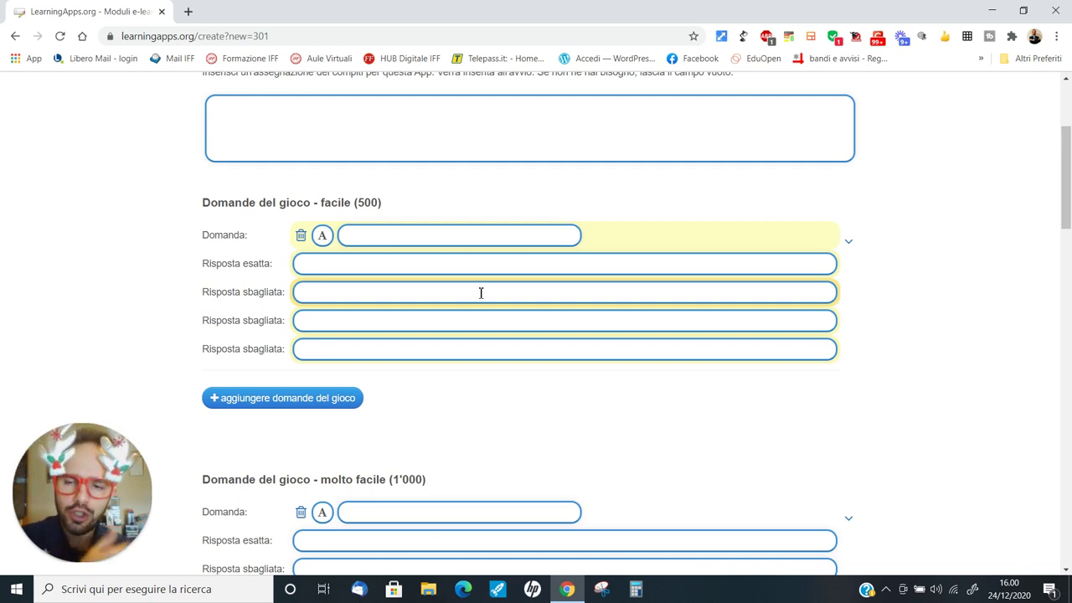
scroll(486, 289, up, 2)
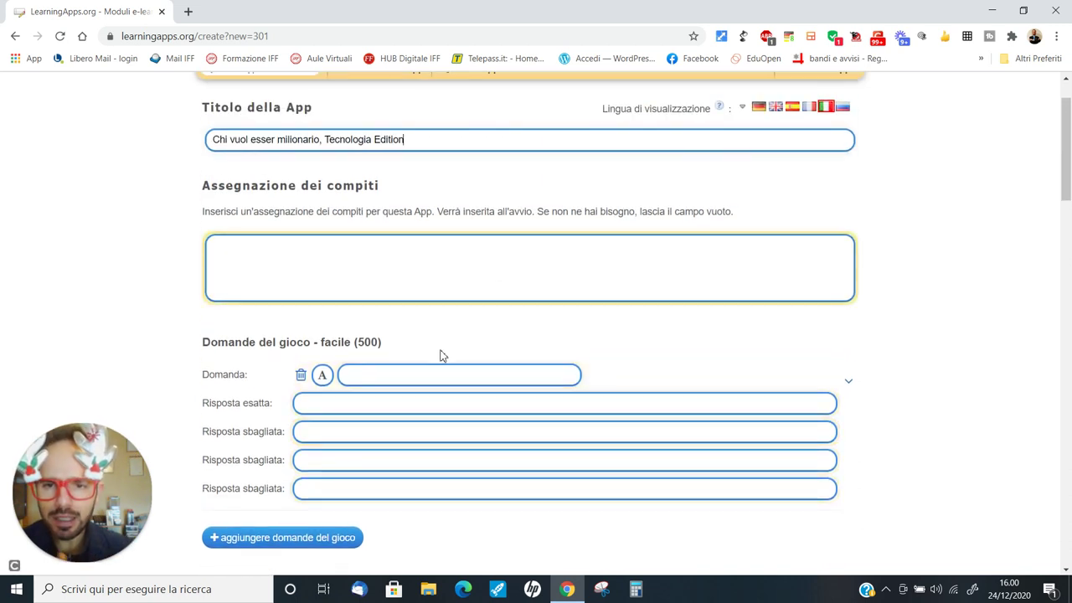
click(446, 376)
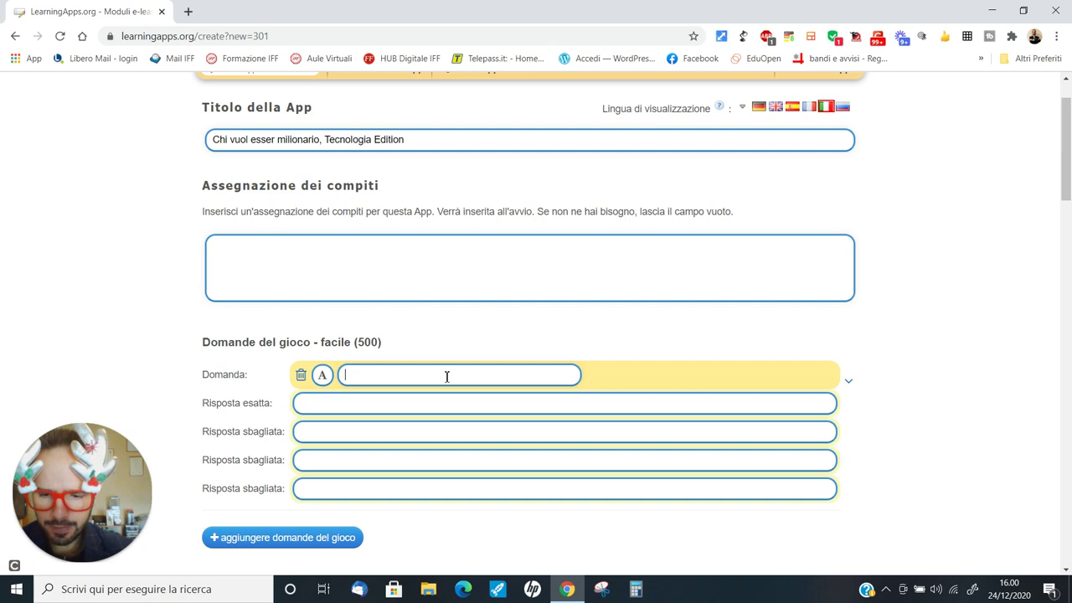
text(Per cosa sta l'acronimo www?)
click(444, 403)
text(world wide web)
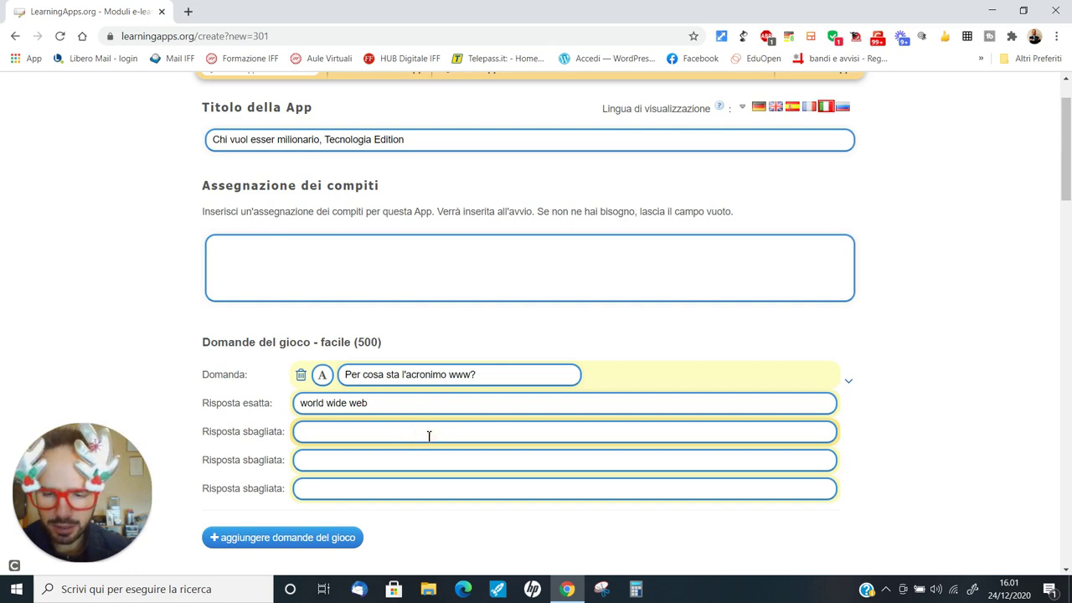
Fill in the wrong answers of the easy (500) question with "world web wide", "world web woman" and "wwweb".
click(428, 435)
text(world)
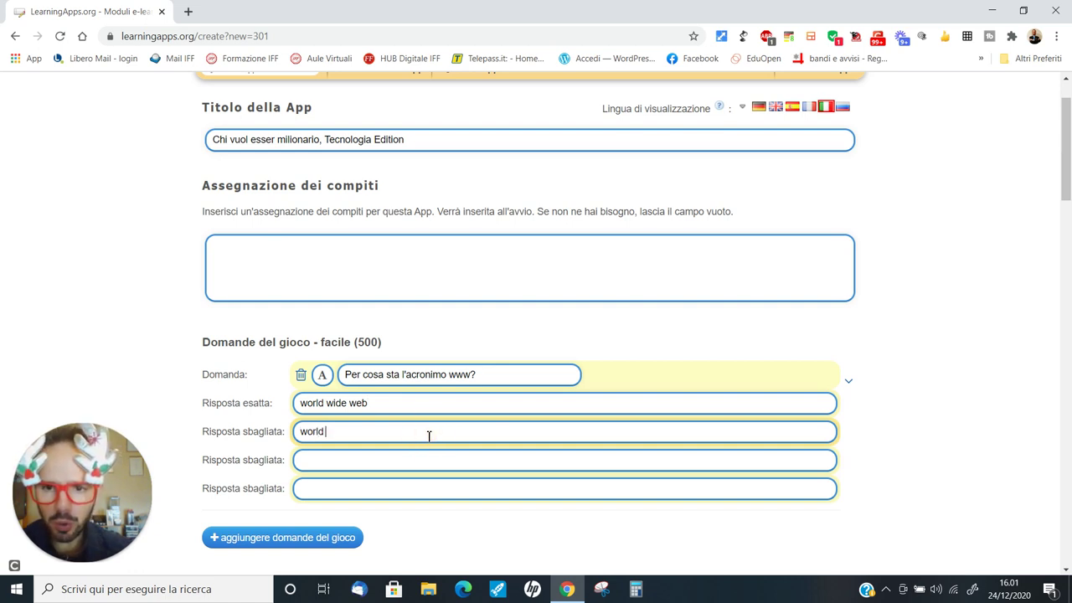
text( web wide)
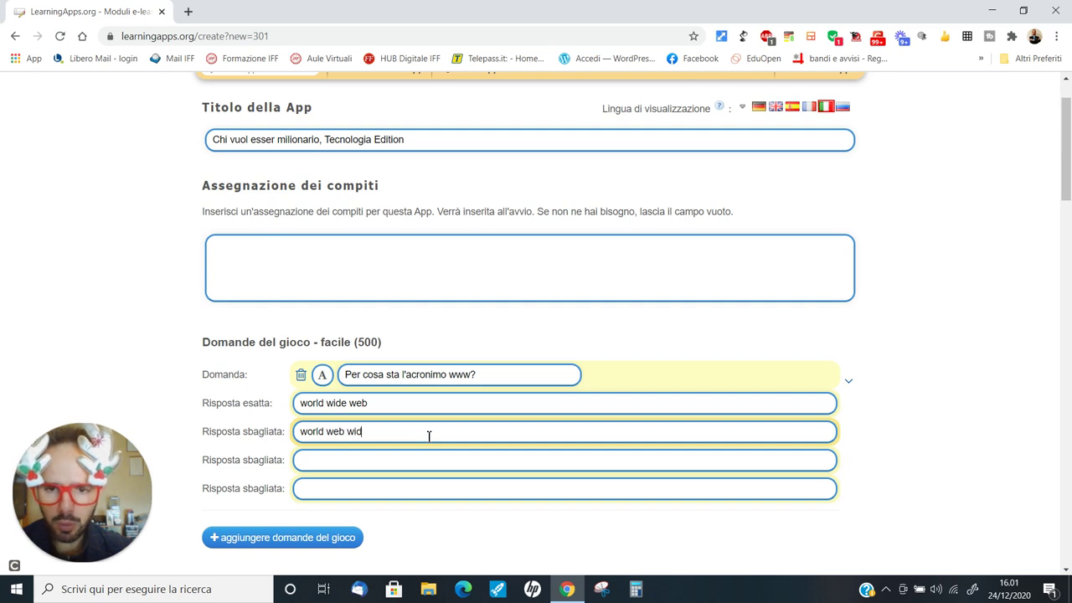
click(433, 465)
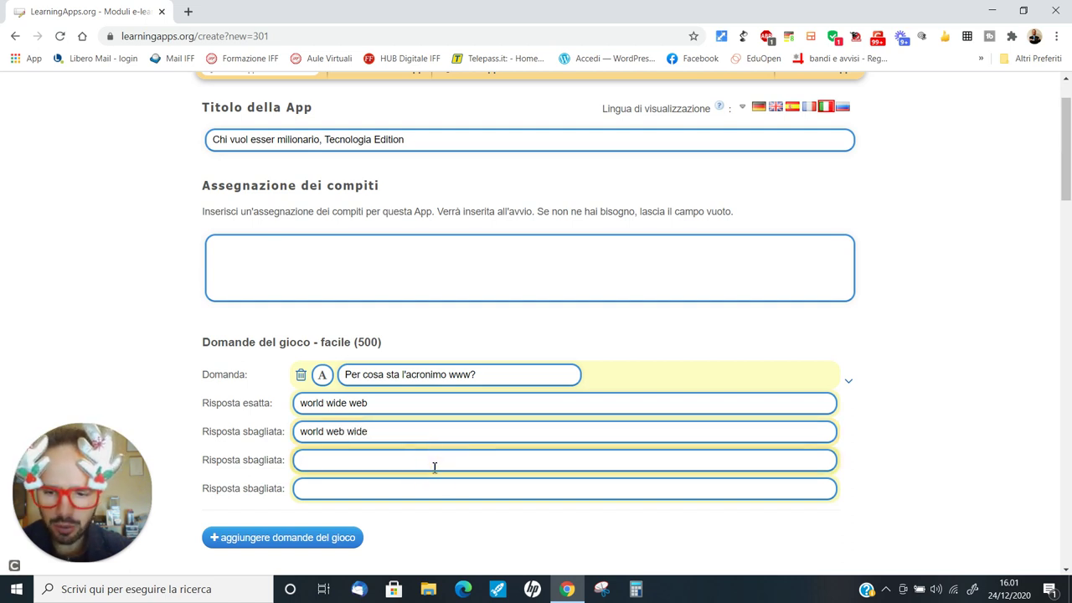
text(world )
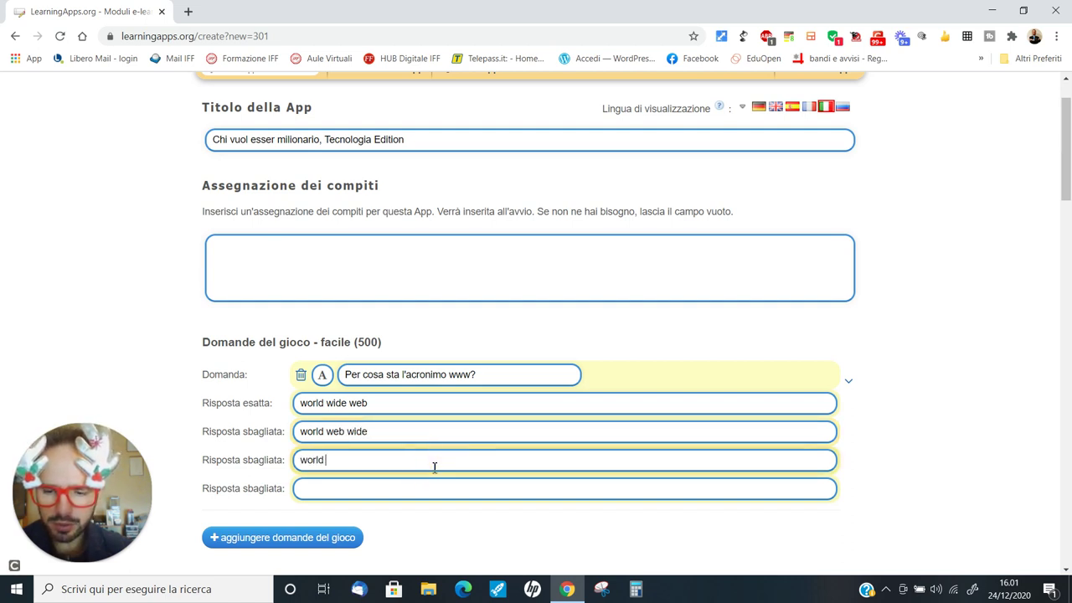
text(web)
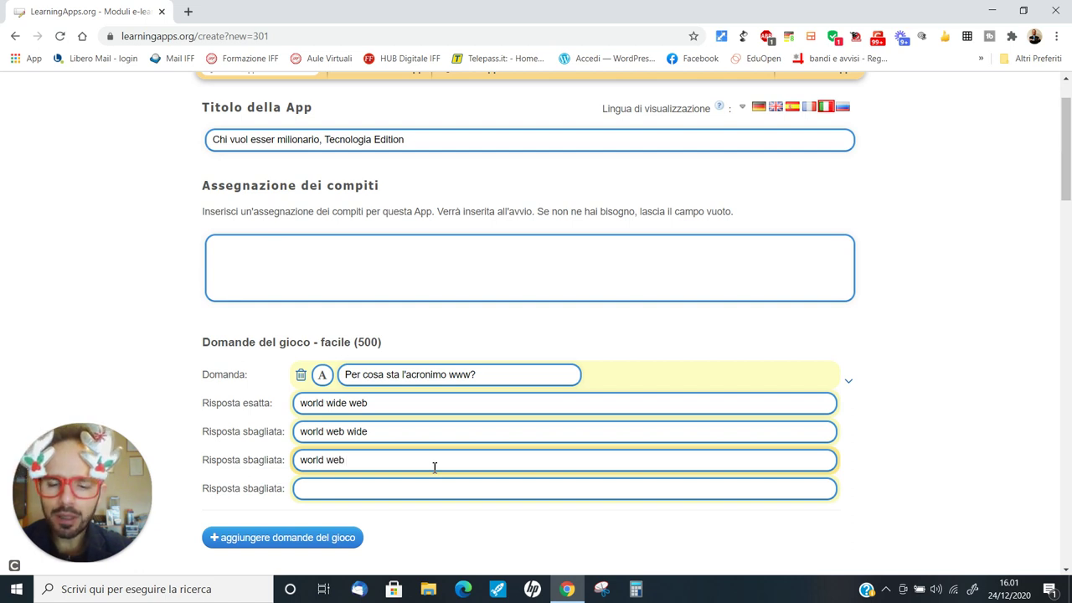
text( woman)
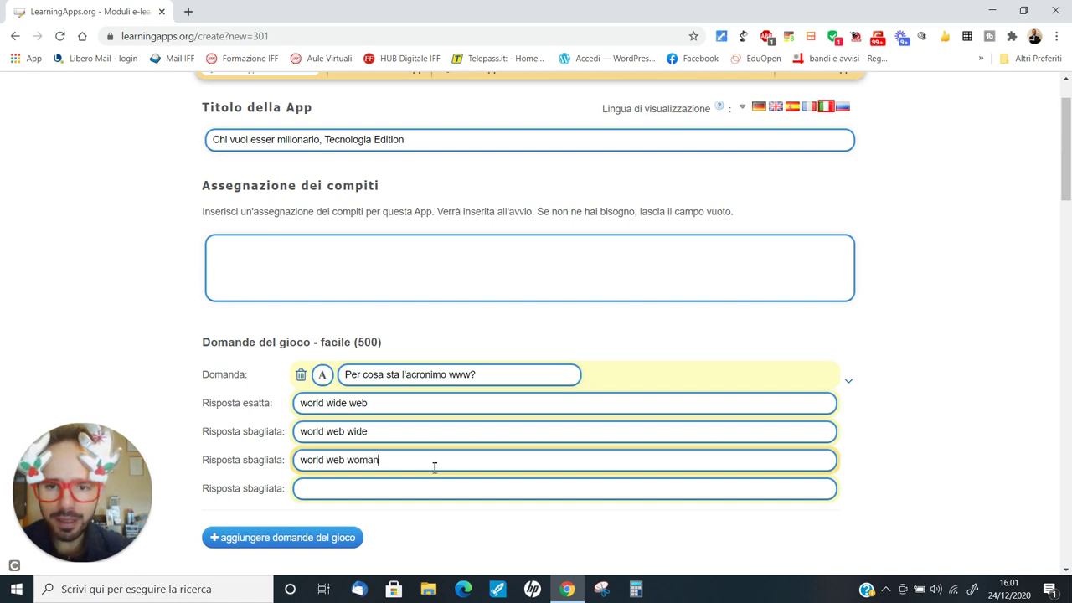
click(445, 493)
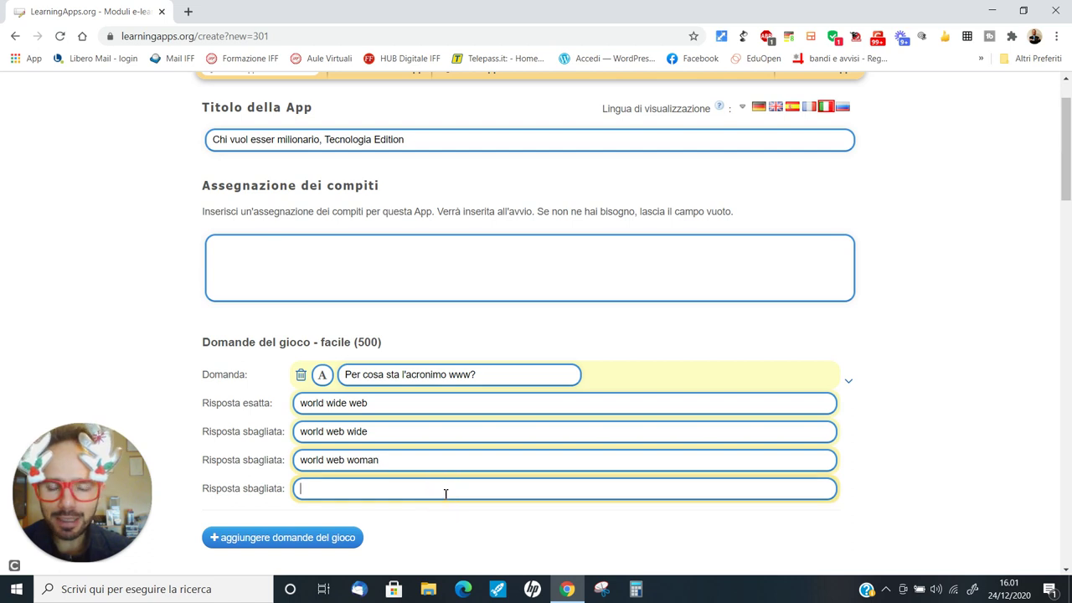
text(wwweb)
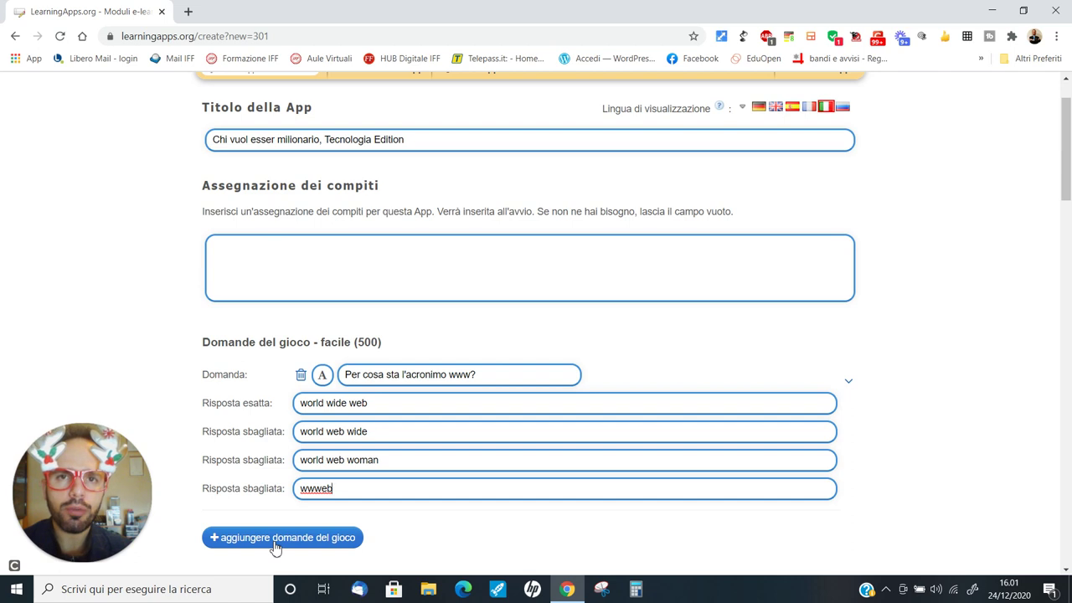
Enter "In che anno è nata Internet?" as the medium (5'000) game question.
scroll(402, 452, down, 5)
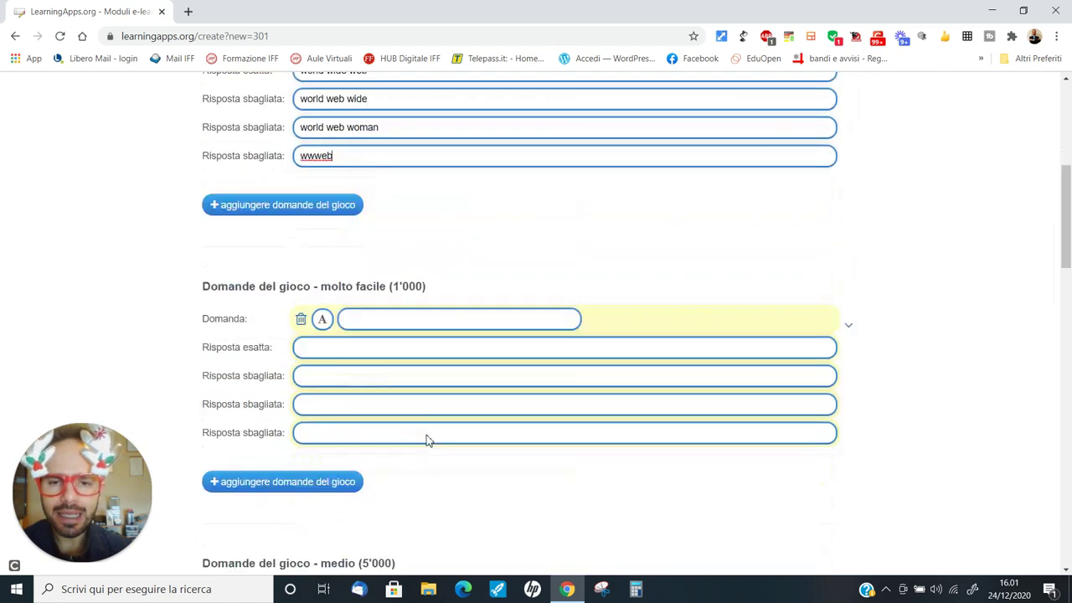
scroll(466, 394, down, 2)
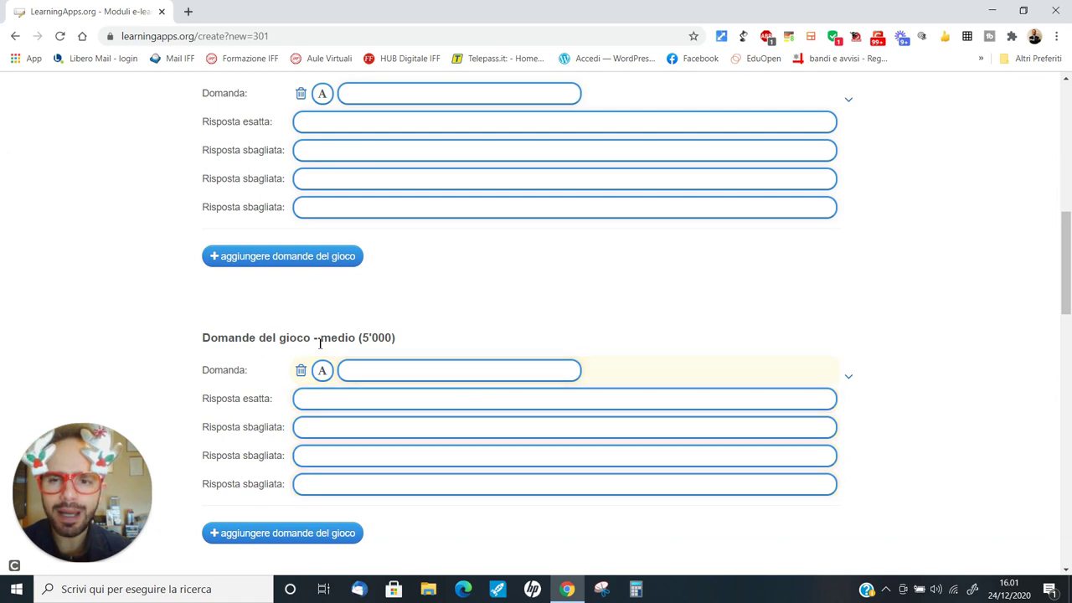
click(383, 372)
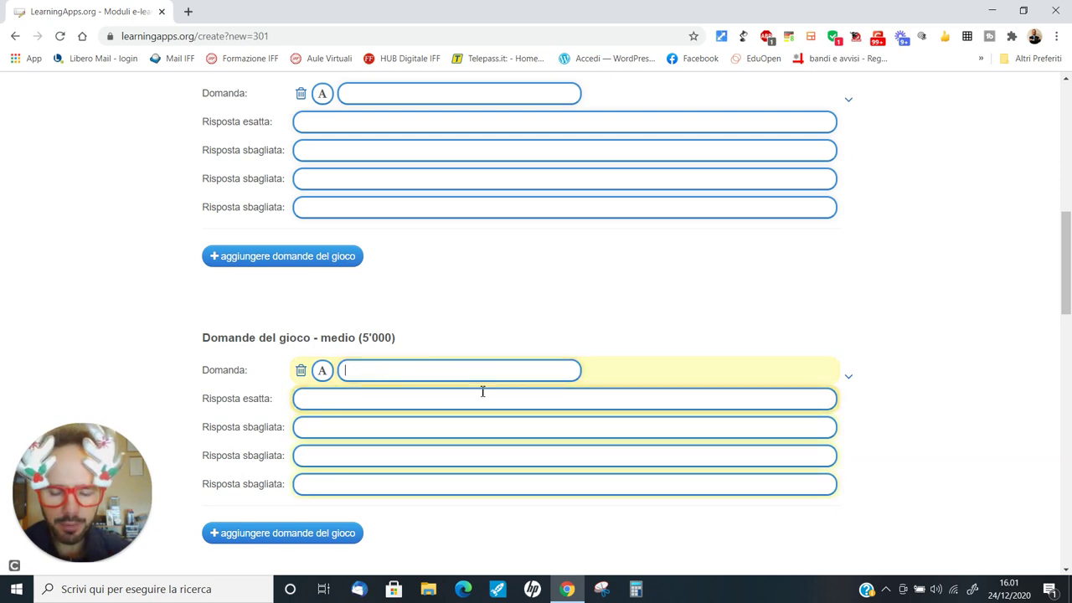
text(IN che area)
key(BackSpace)
key(BackSpace)
key(BackSpace)
key(BackSpace)
key(BackSpace)
key(BackSpace)
key(BackSpace)
key(BackSpace)
key(BackSpace)
text(n che)
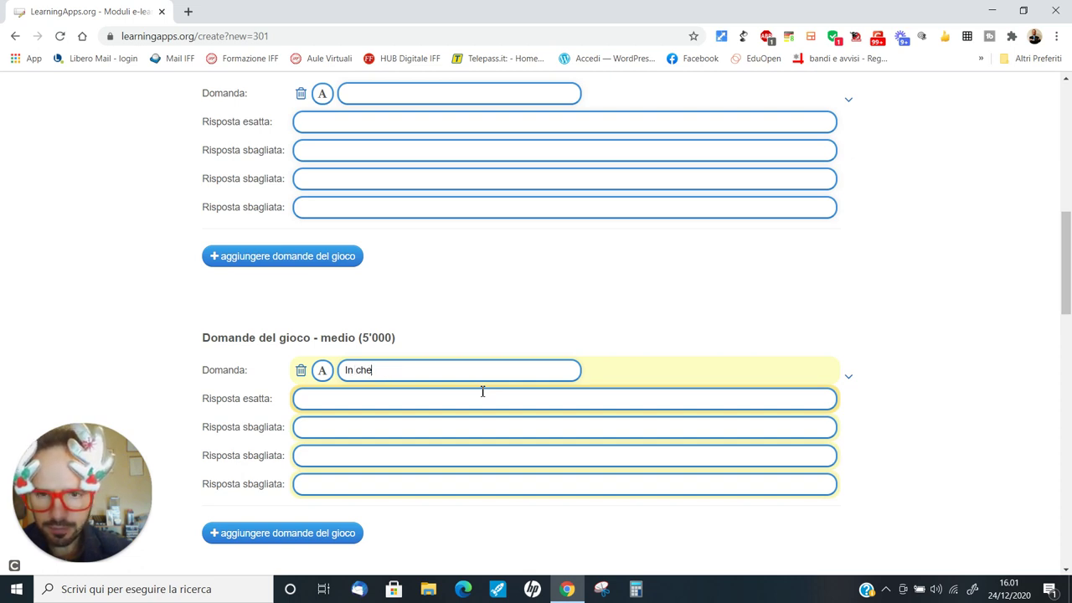
text( anno è nata In)
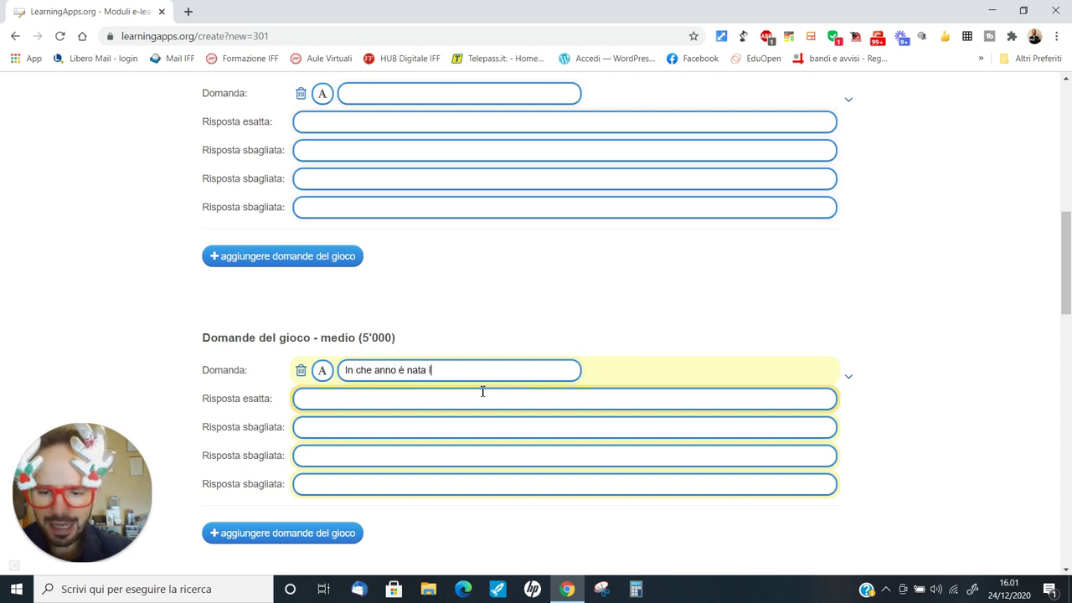
key(BackSpace)
key(BackSpace)
key(BackSpace)
key(BackSpace)
text(o)
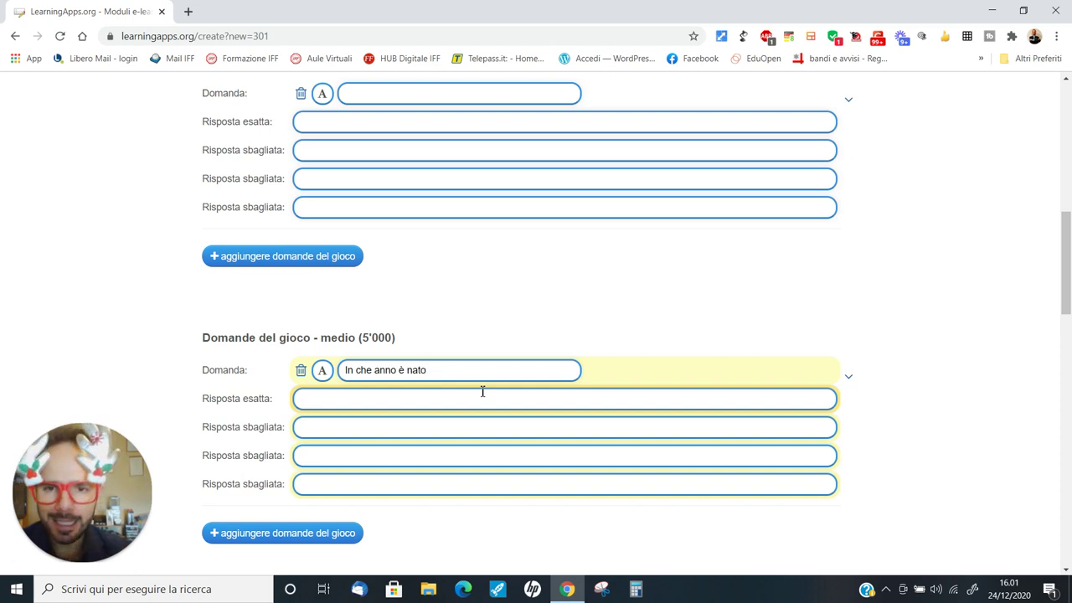
key(BackSpace)
text(a Internet?)
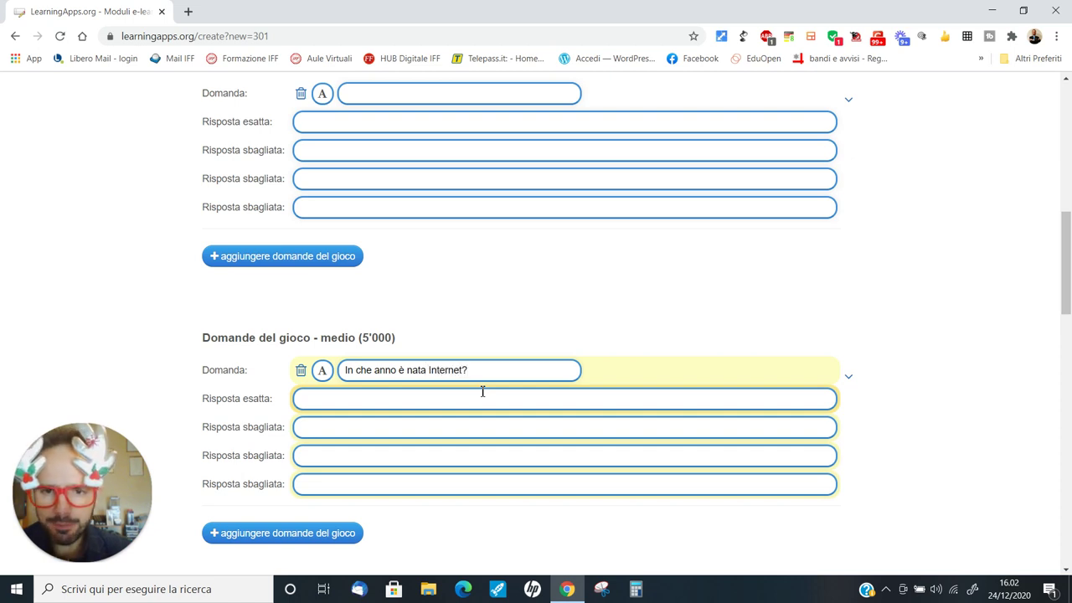
Fill in the medium (5'000) question with the correct answer "1969" and the wrong answers "2000", "1970" and "1996".
click(486, 406)
text(1969)
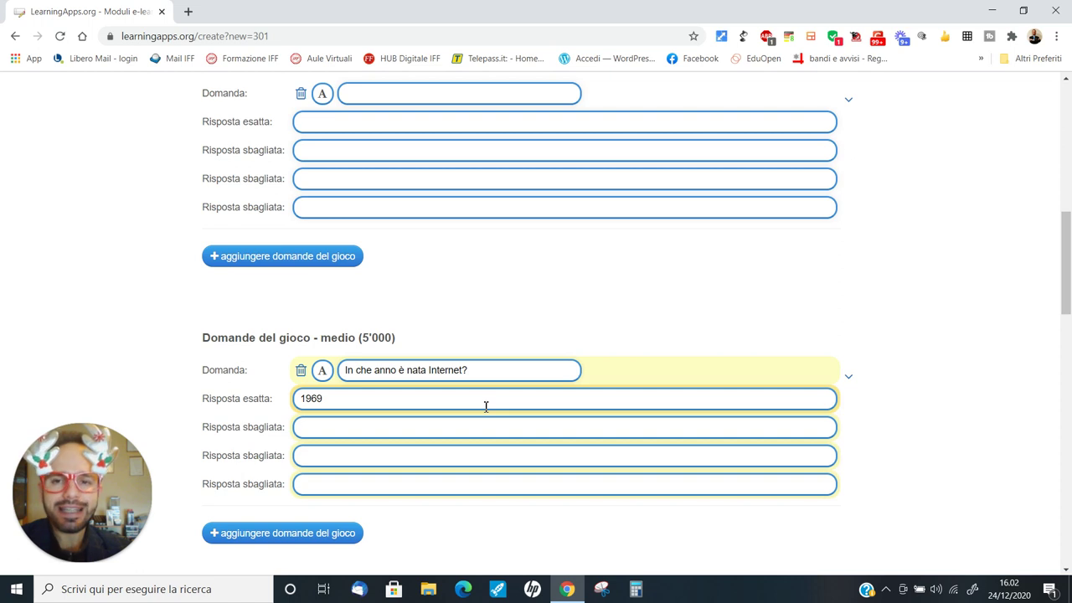
click(410, 430)
text(2000)
click(454, 460)
text(1970)
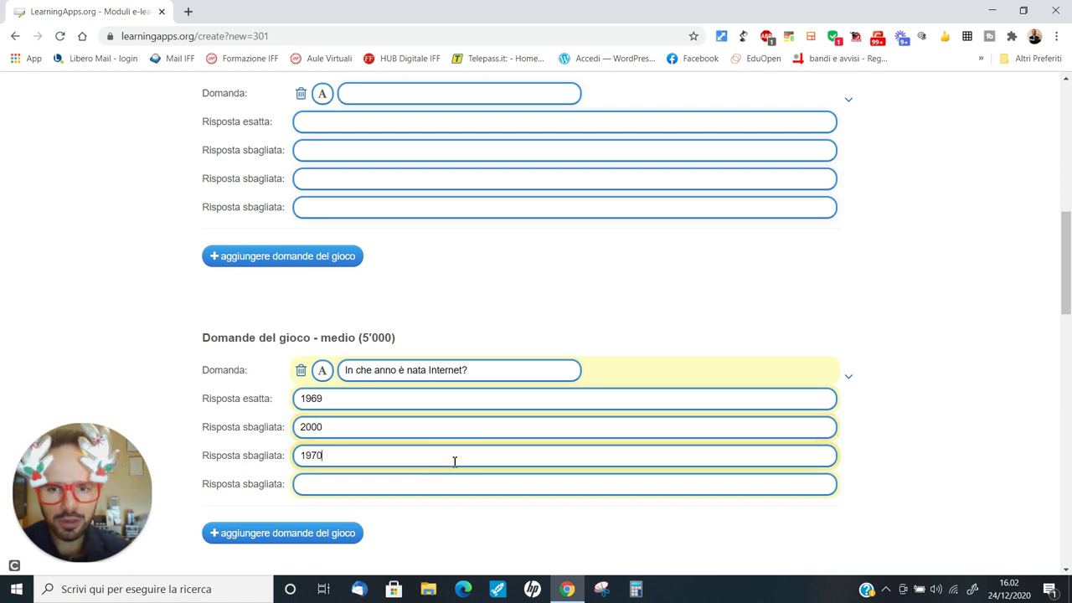
click(465, 485)
text(1996)
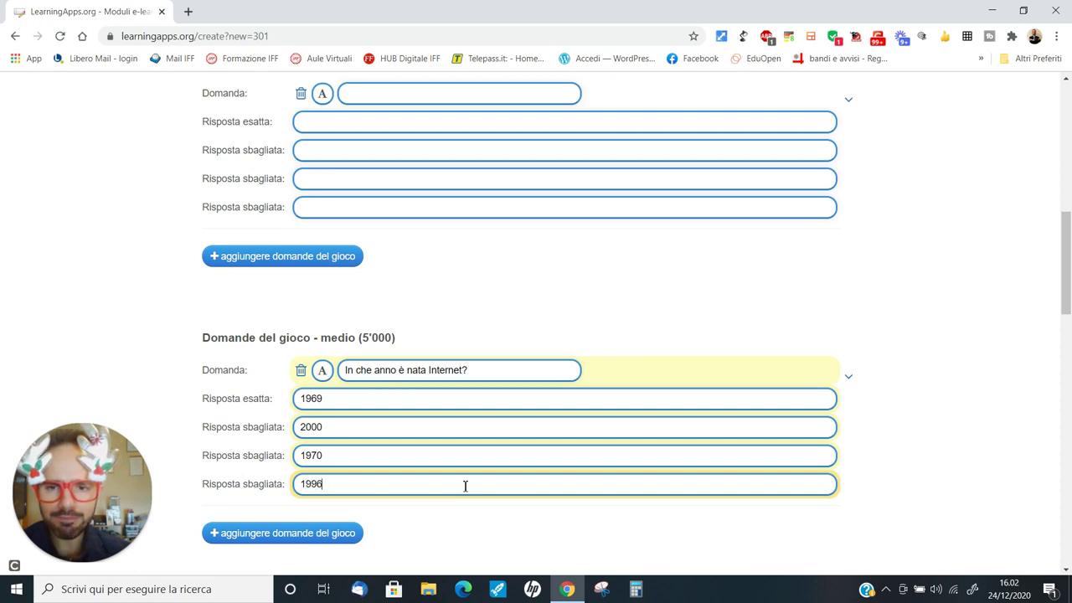
Review the remaining question levels and the Feedback and Aiuto texts of the app form.
scroll(464, 485, down, 1)
scroll(472, 485, up, 6)
scroll(454, 293, down, 12)
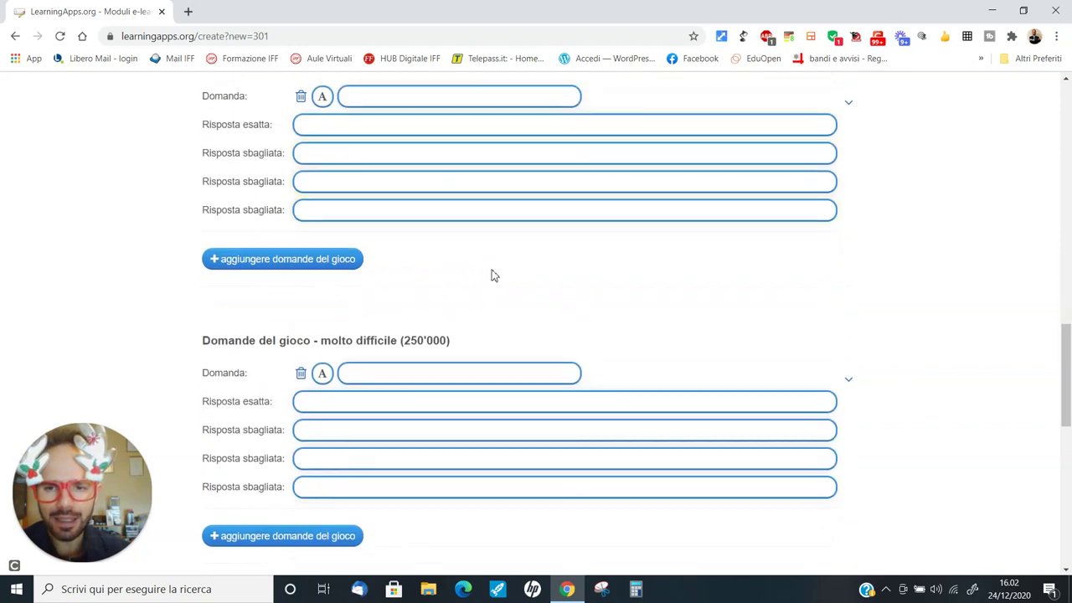
scroll(494, 275, down, 8)
click(548, 252)
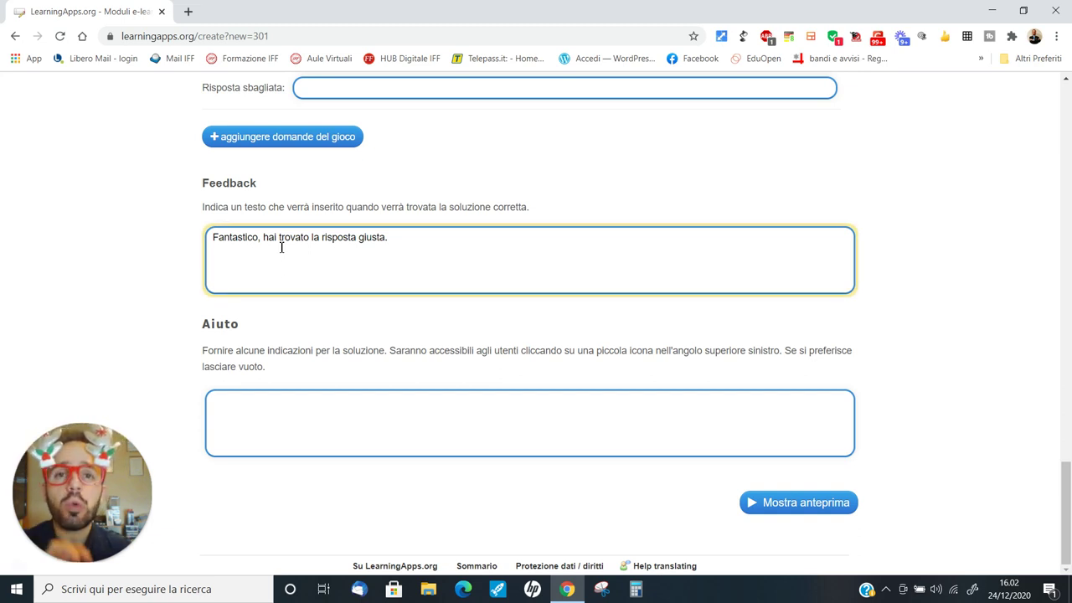
click(382, 396)
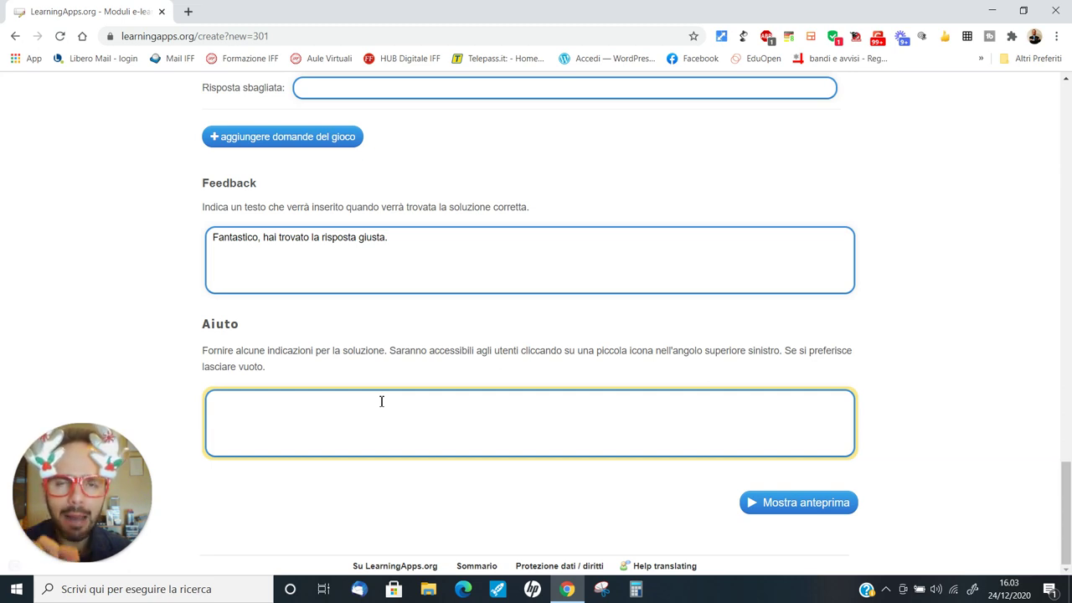
click(392, 370)
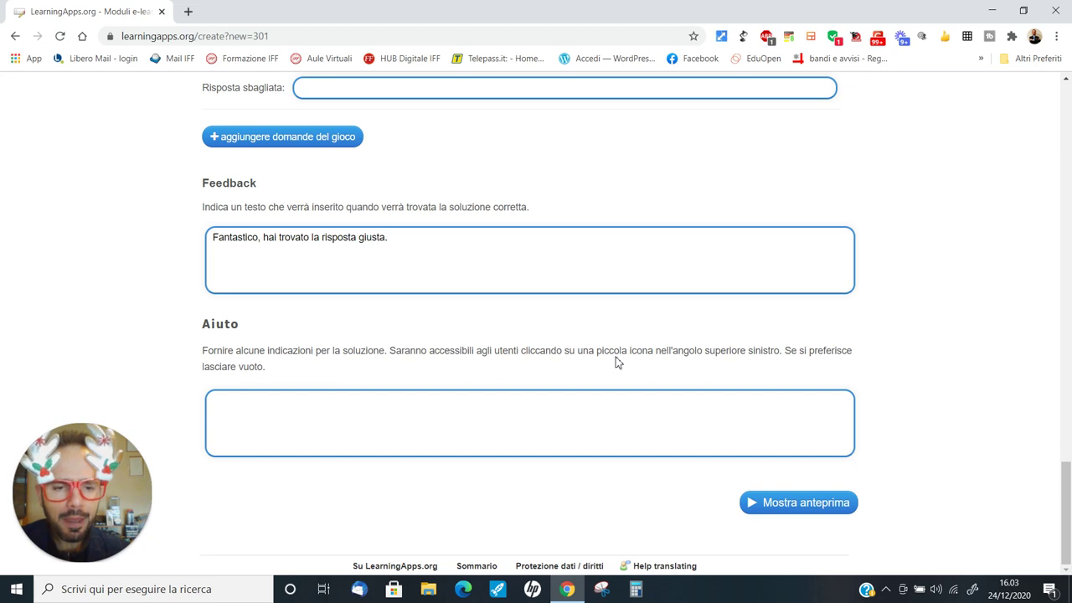
Preview the quiz and test it by answering "world wide web" and the wrong year "1970", then restart the game.
click(814, 506)
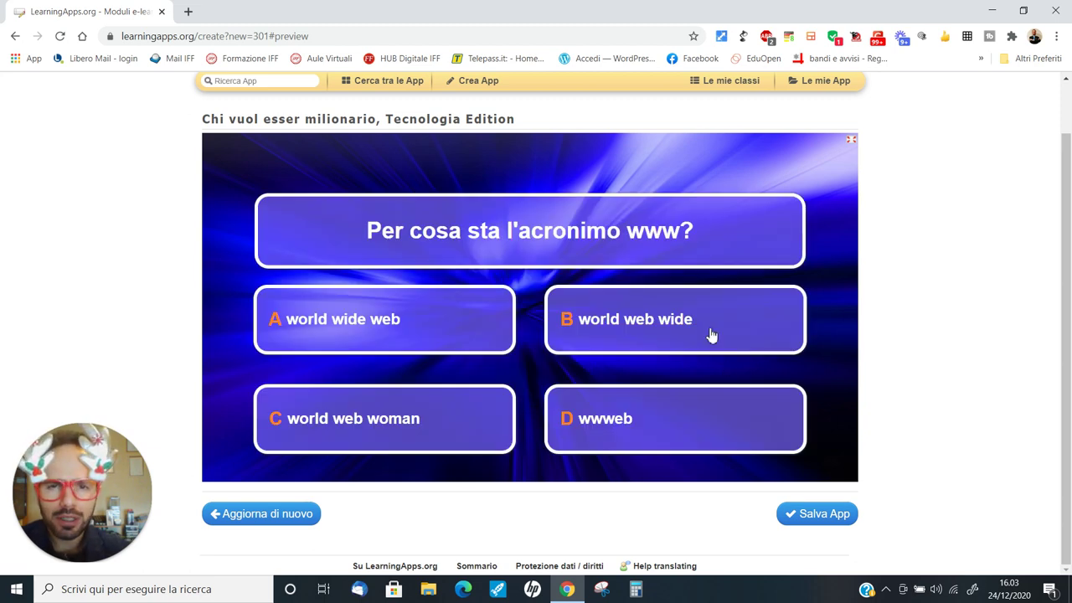
click(403, 324)
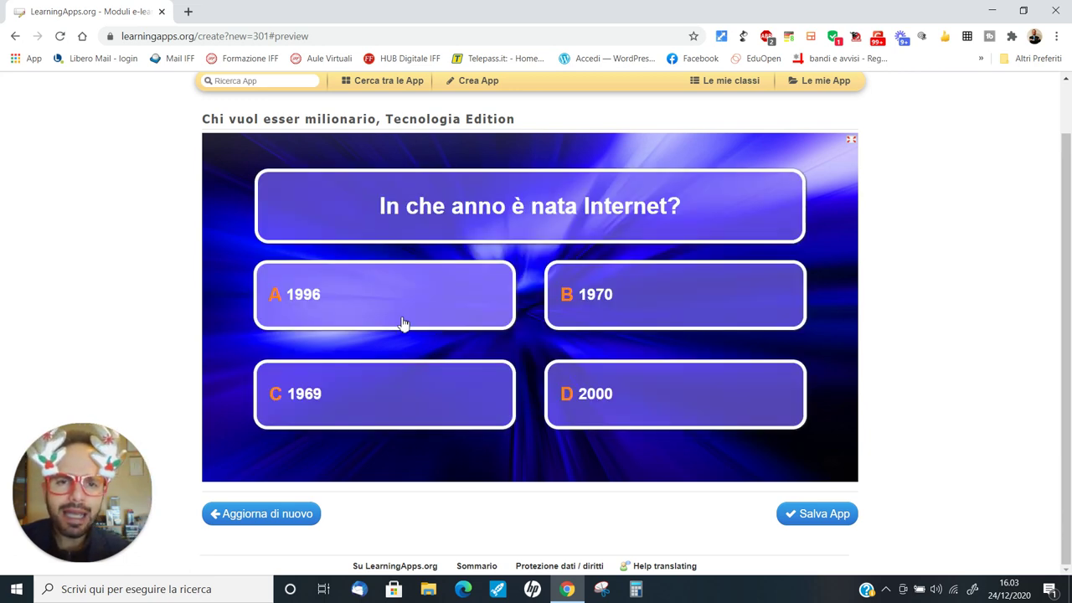
click(645, 285)
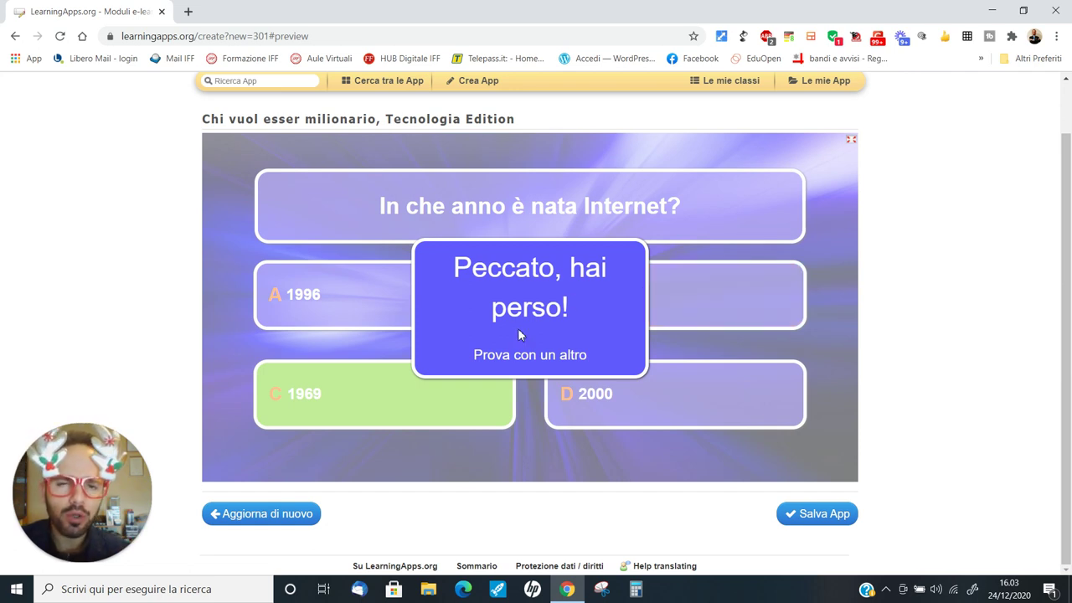
click(509, 358)
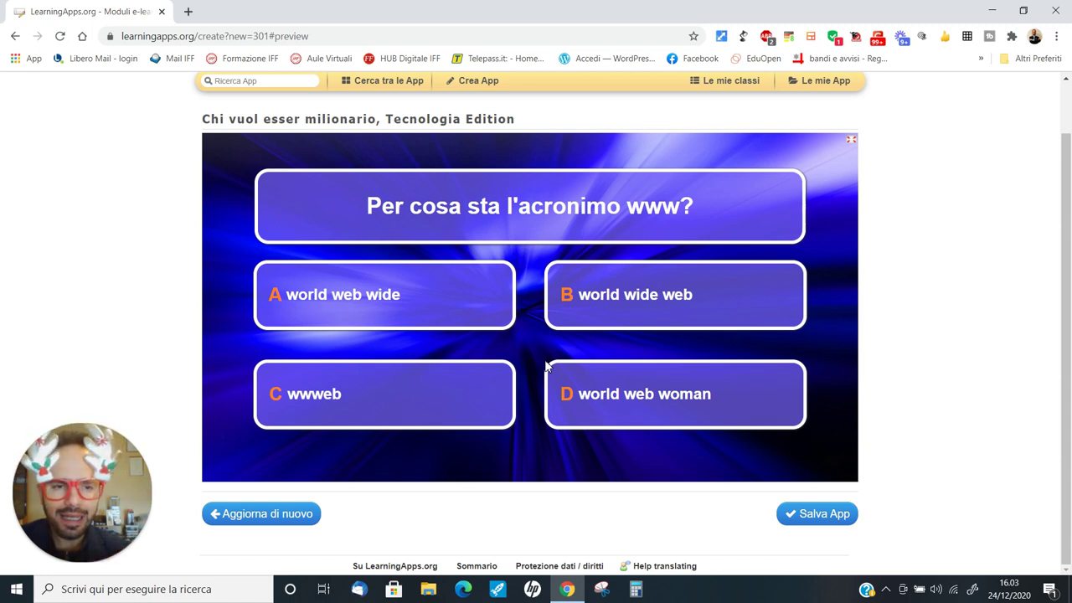
Save the quiz app and look over its published page.
click(822, 518)
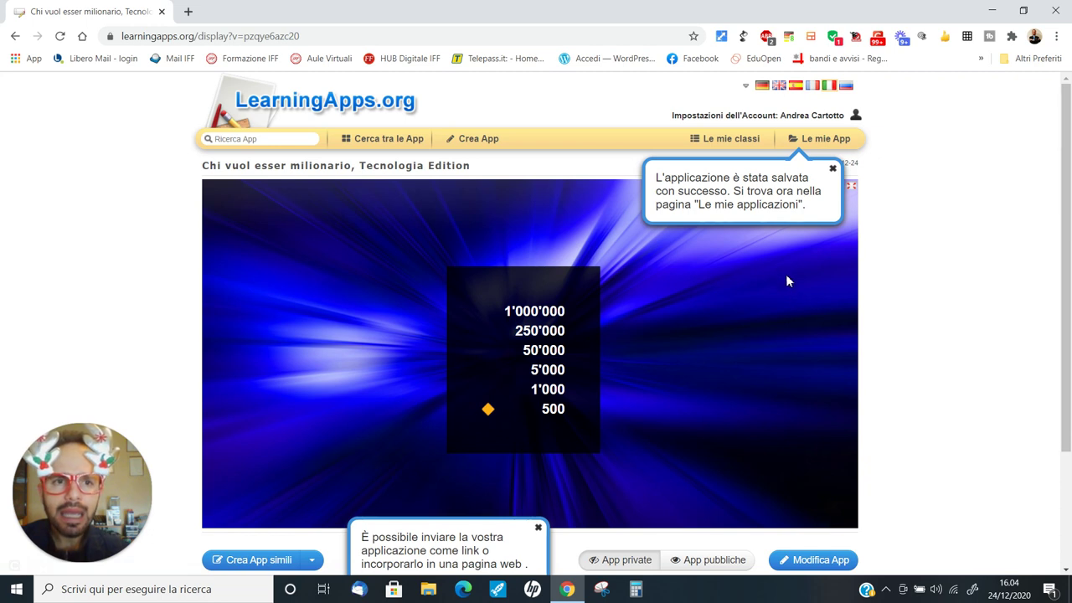
scroll(761, 234, down, 1)
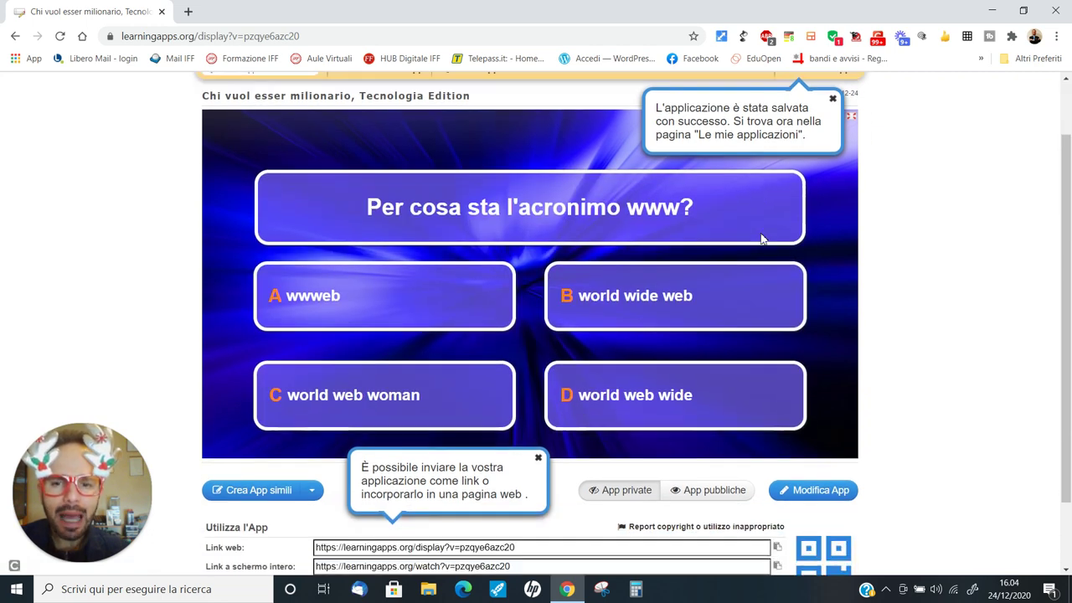
scroll(744, 219, up, 1)
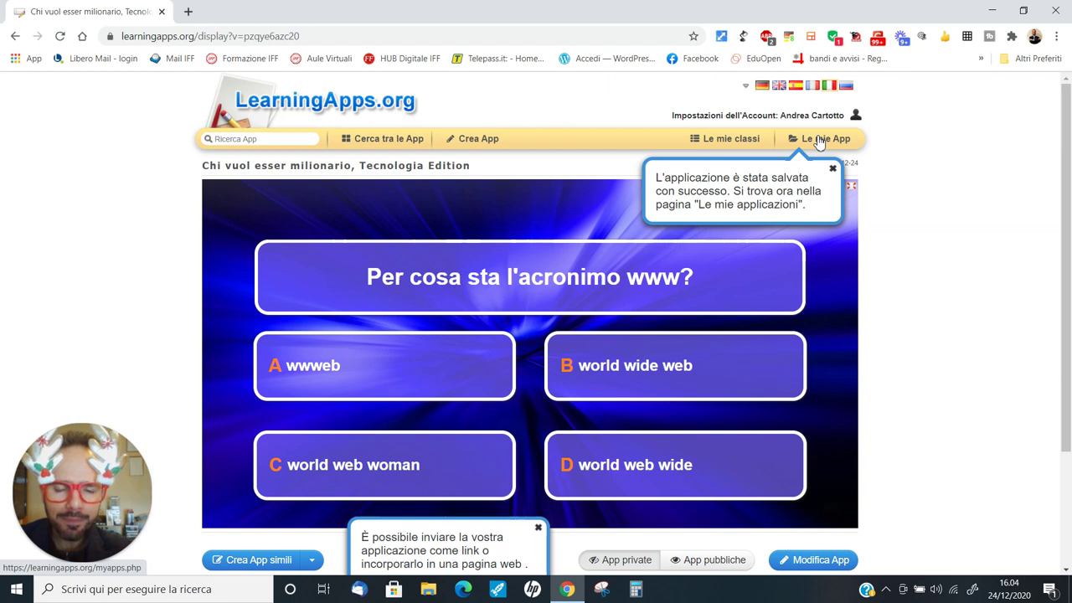
Select the app's full-screen link (Link a schermo intero) and bring up the options for copying it.
scroll(787, 161, down, 2)
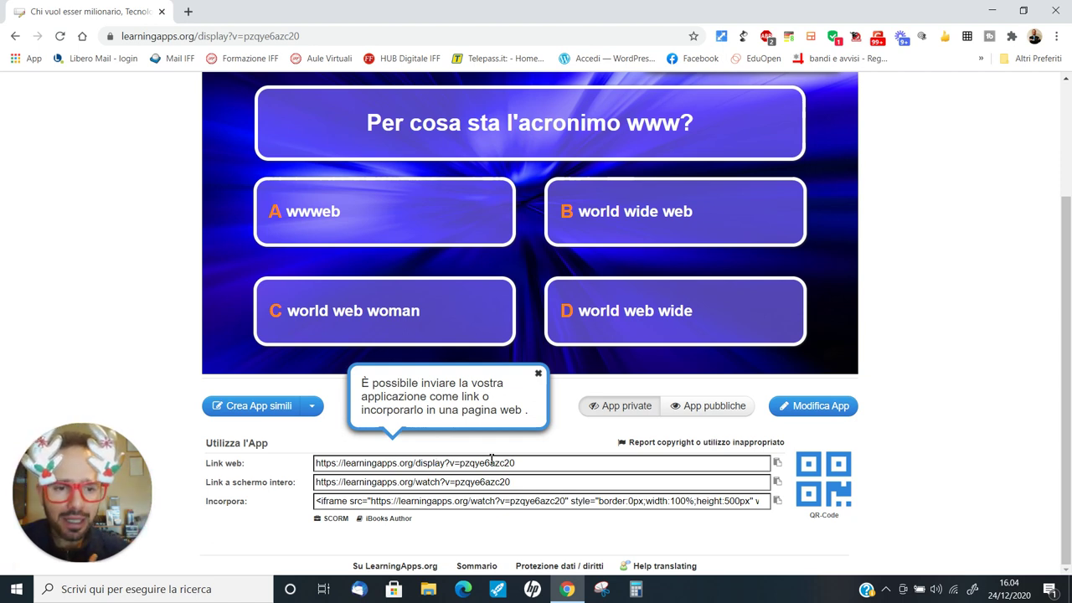
click(345, 485)
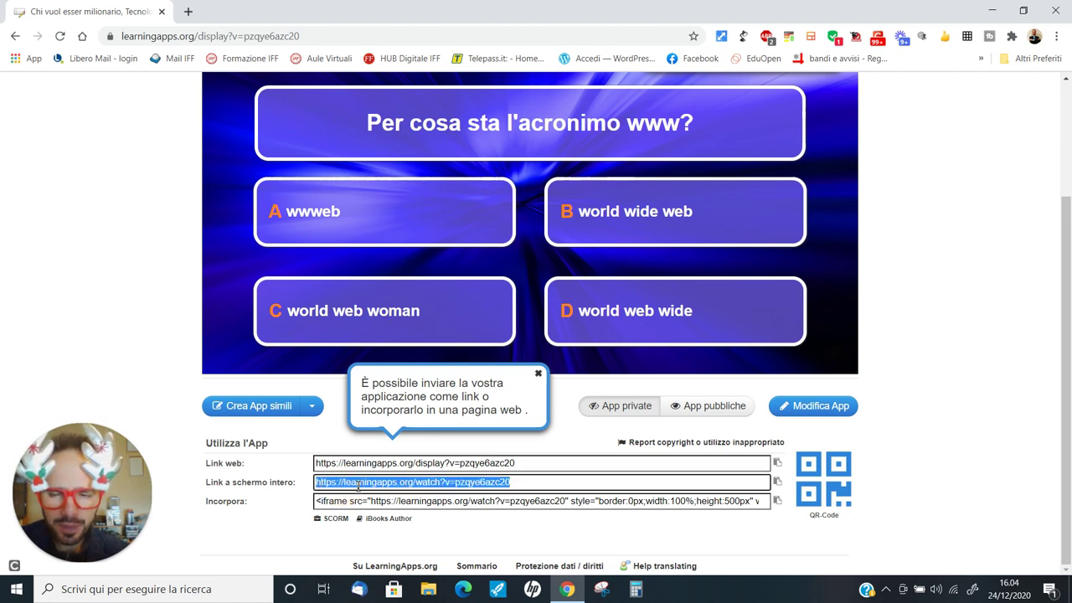
right_click(371, 484)
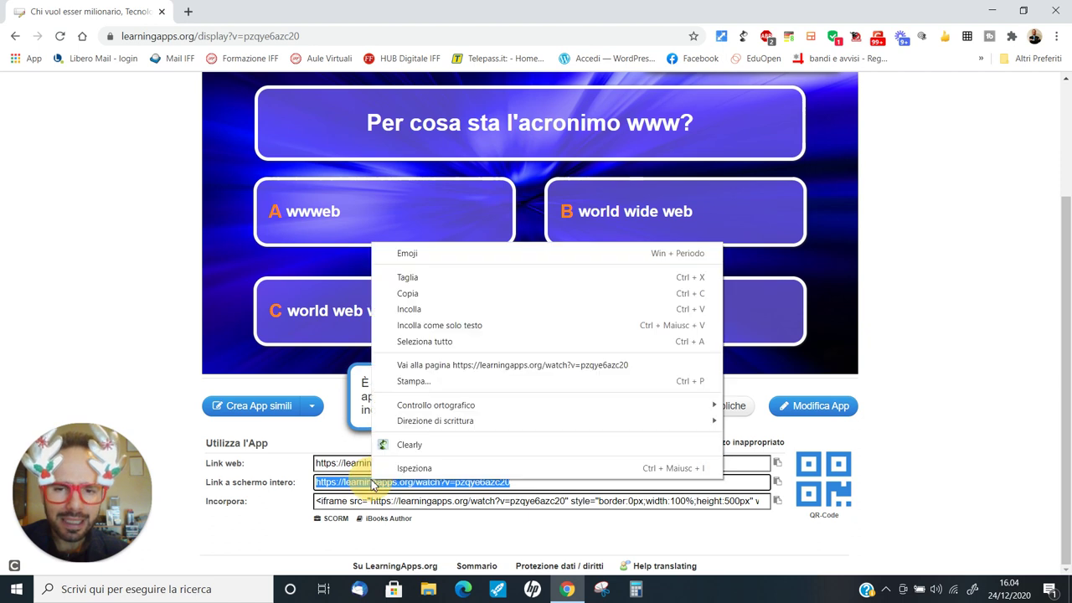